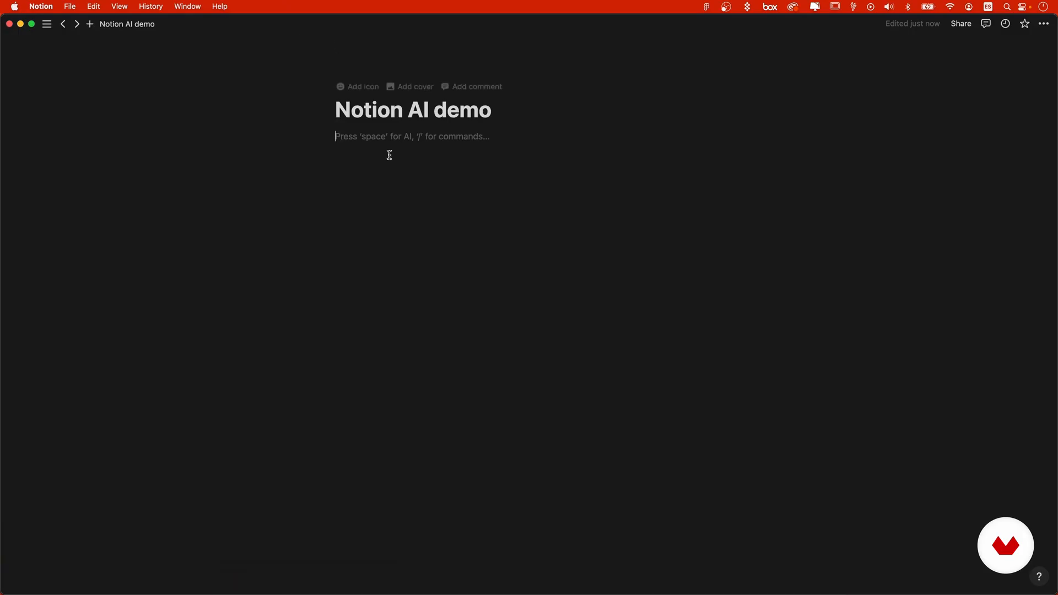
# - Have the AI brainstorm ideas on a presentation about smart cities in the empty page body
pyautogui.moveTo(47, 24)
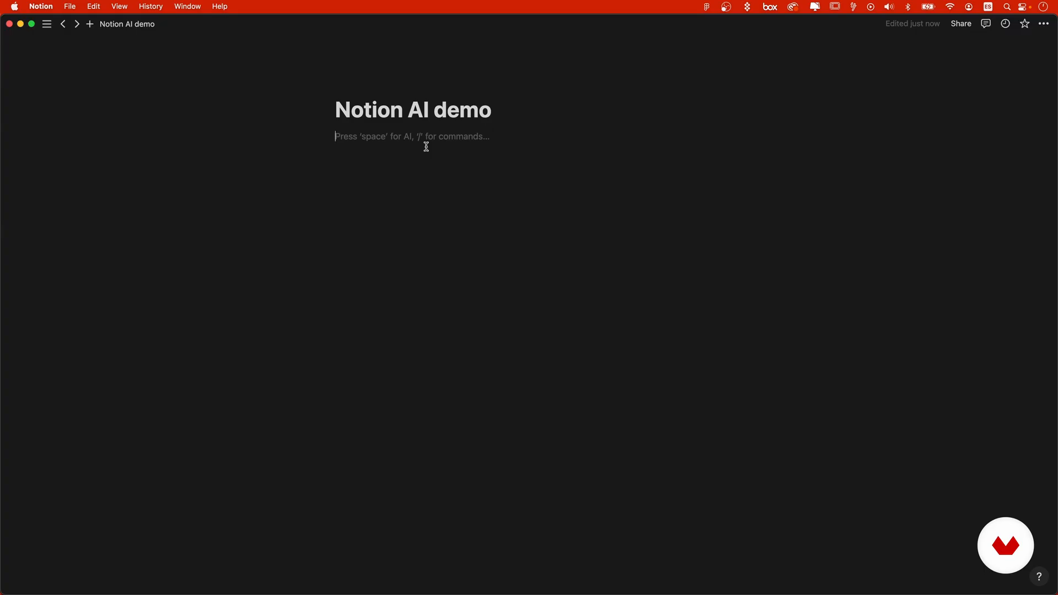
pyautogui.press('space')
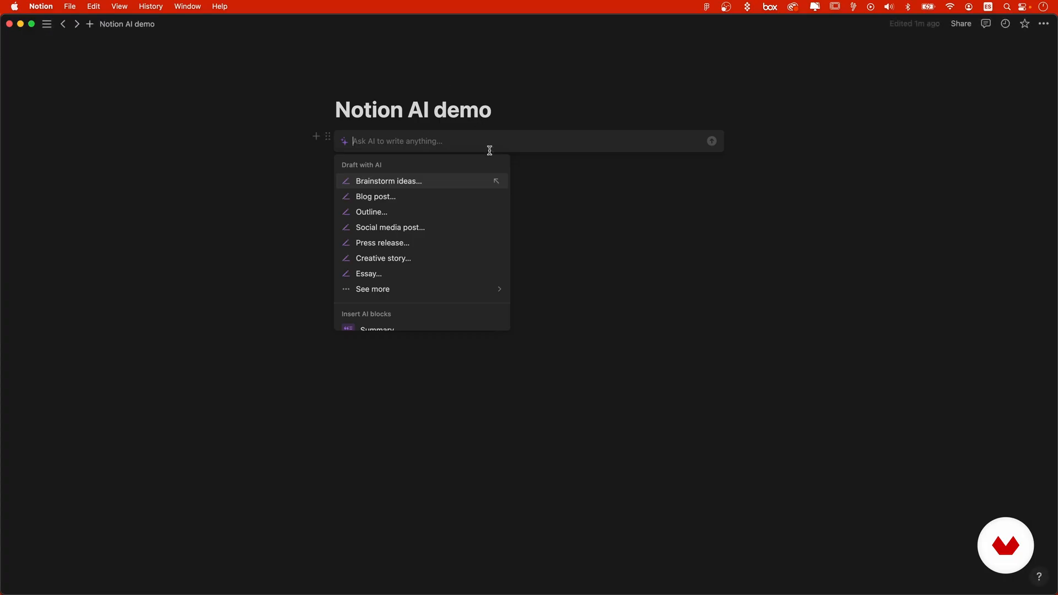
pyautogui.moveTo(350, 292)
pyautogui.click(442, 184)
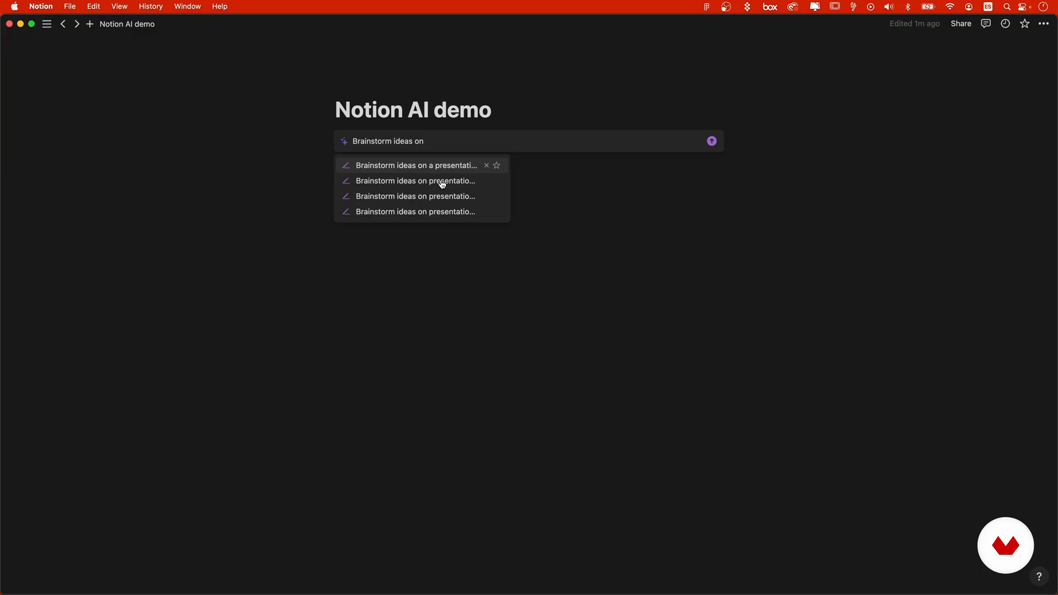
pyautogui.write('a')
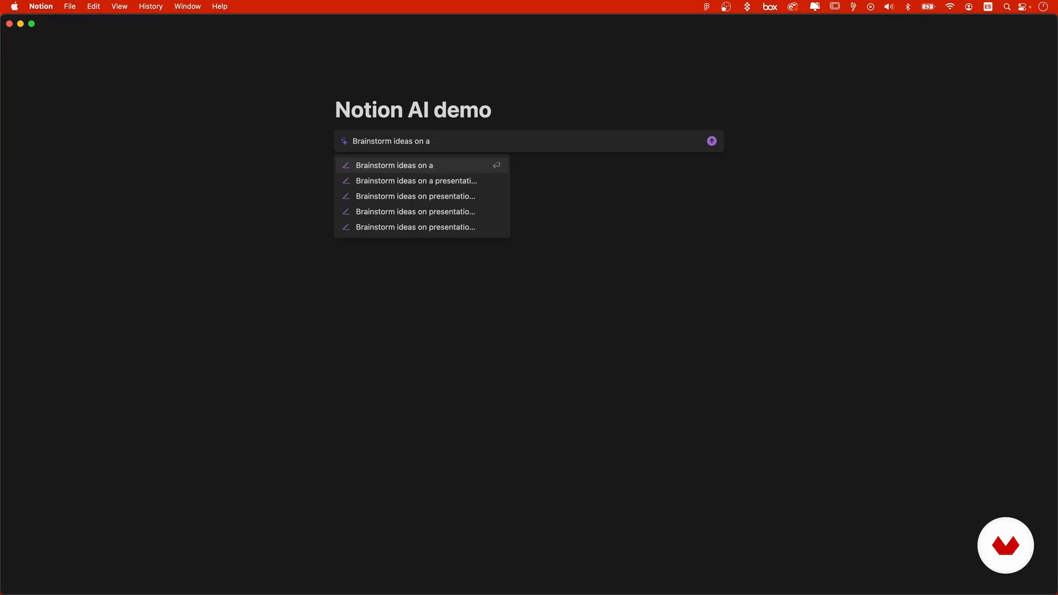
pyautogui.write(' presentation about ')
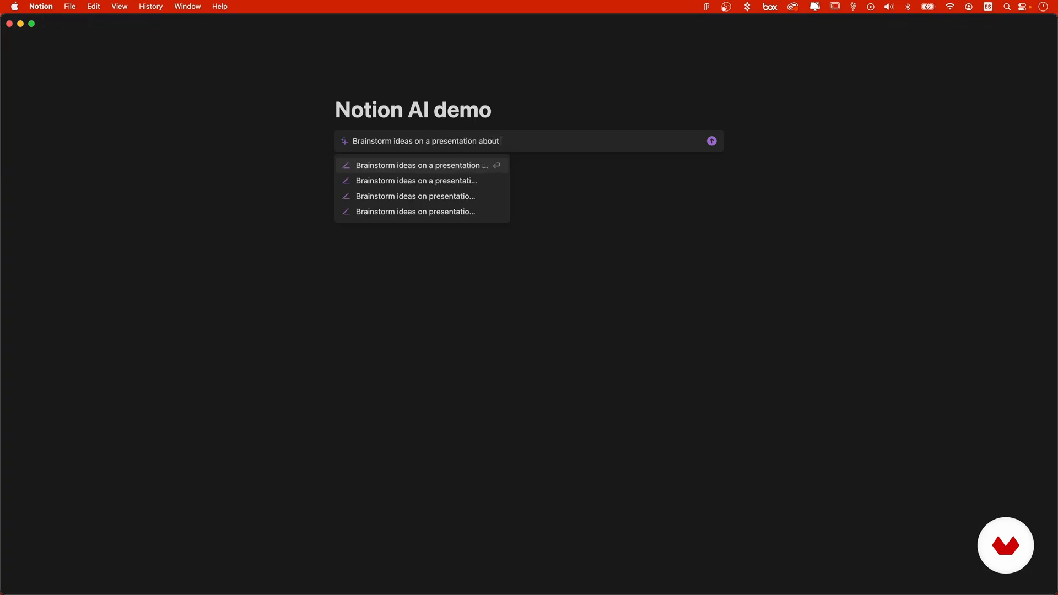
pyautogui.write('smart cities')
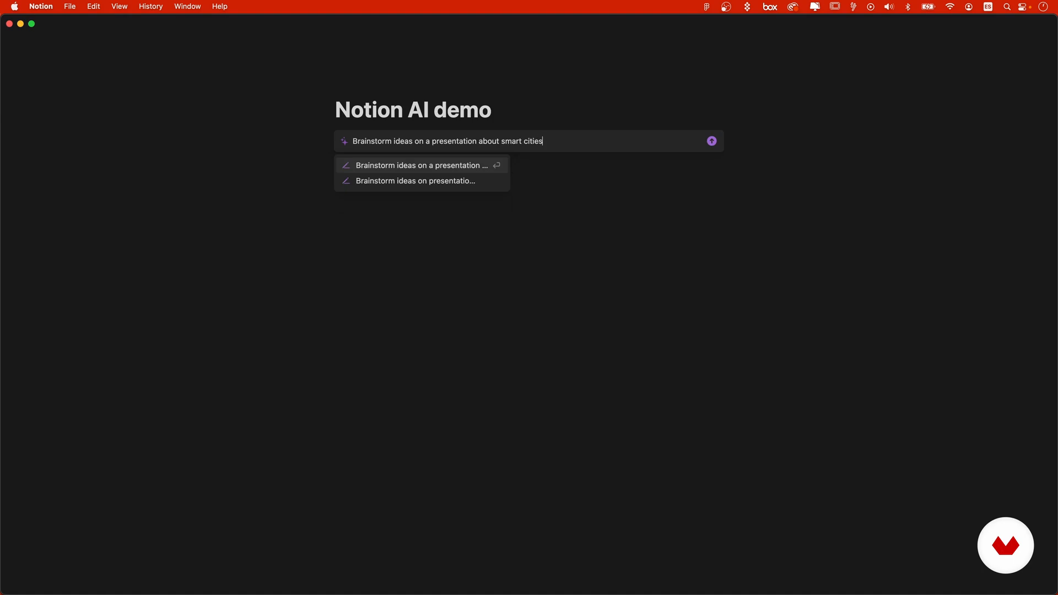
pyautogui.press('Return')
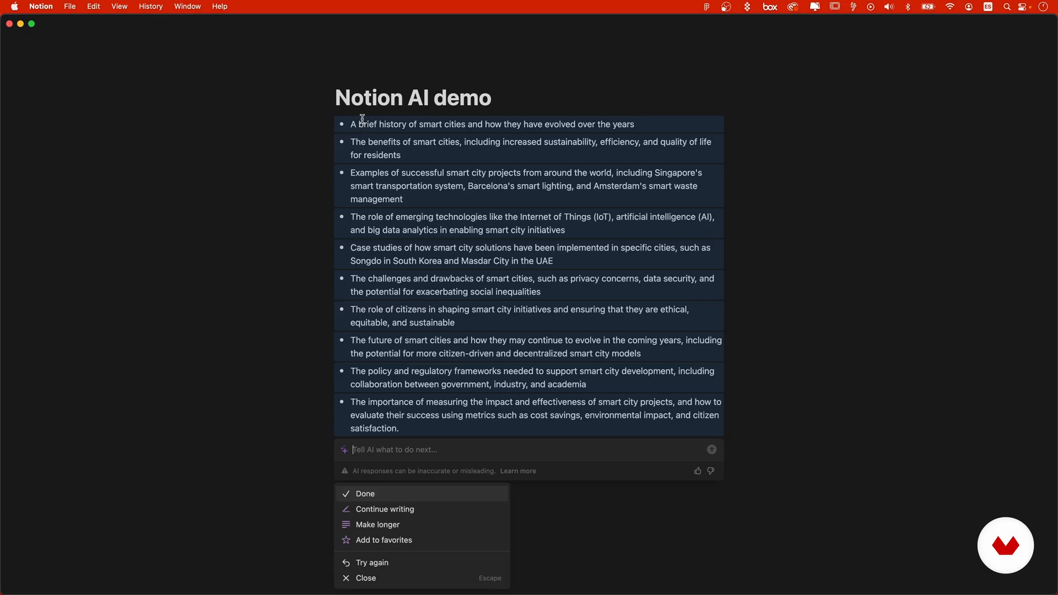
# - Keep the generated smart cities ideas in the page, close the AI prompt and deselect the list
pyautogui.scroll(-2, 547, 395)
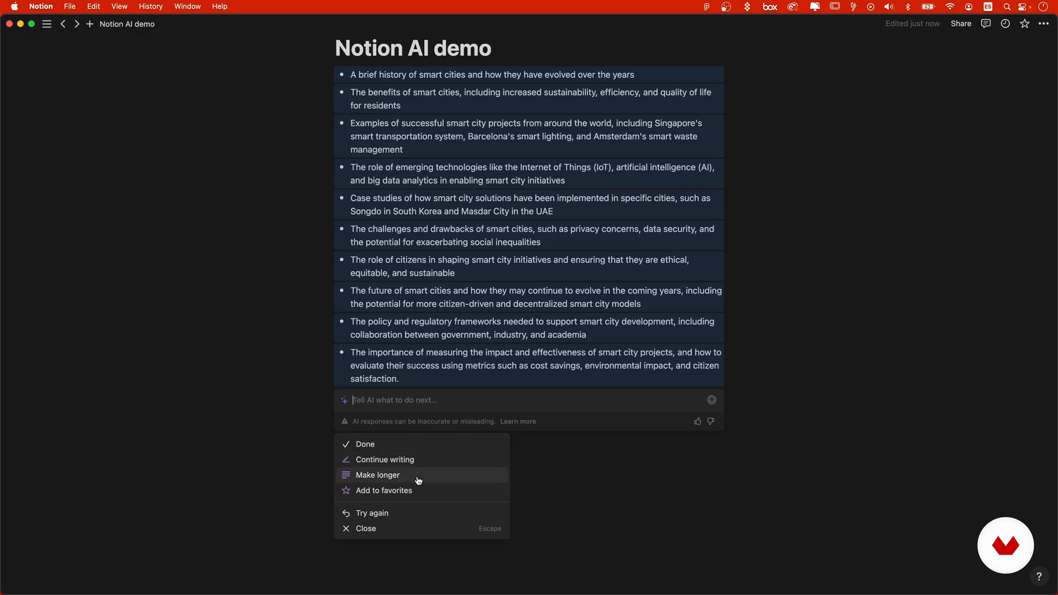
pyautogui.click(399, 529)
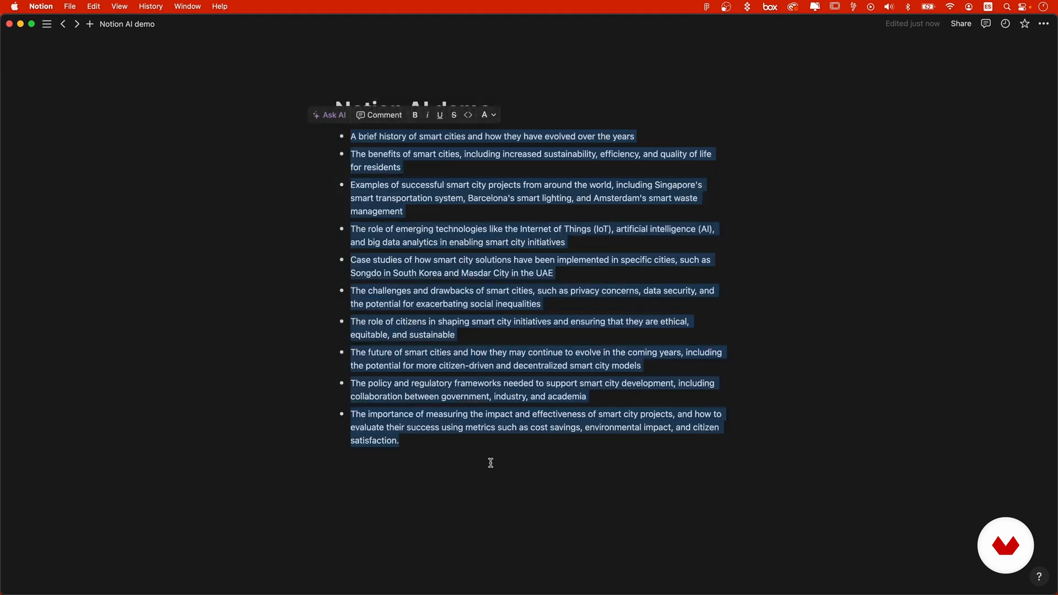
pyautogui.click(490, 463)
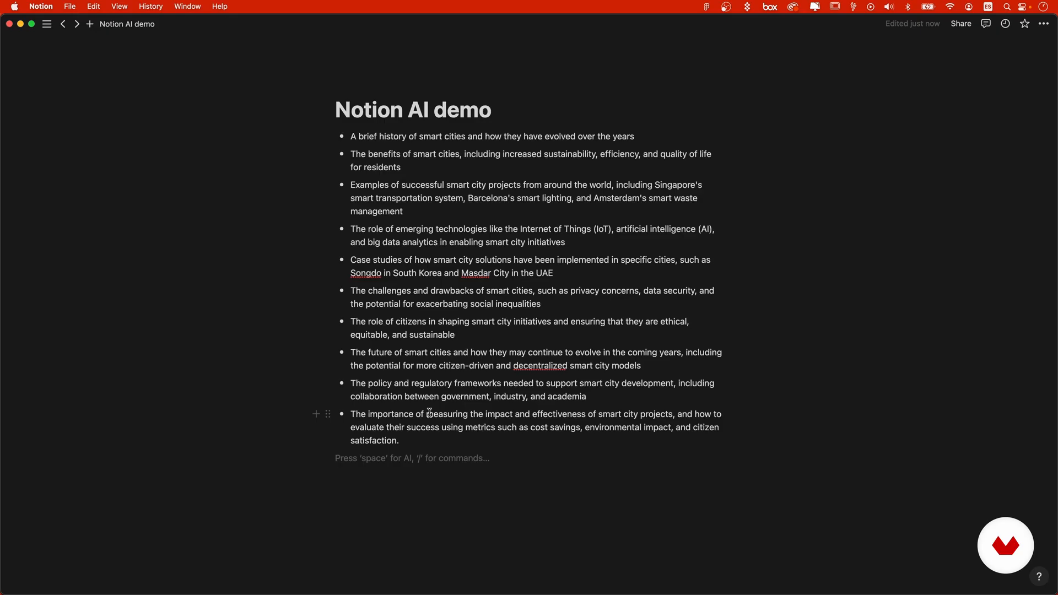
# - Have the AI continue writing below the smart cities list and keep the added bullet
pyautogui.press('space')
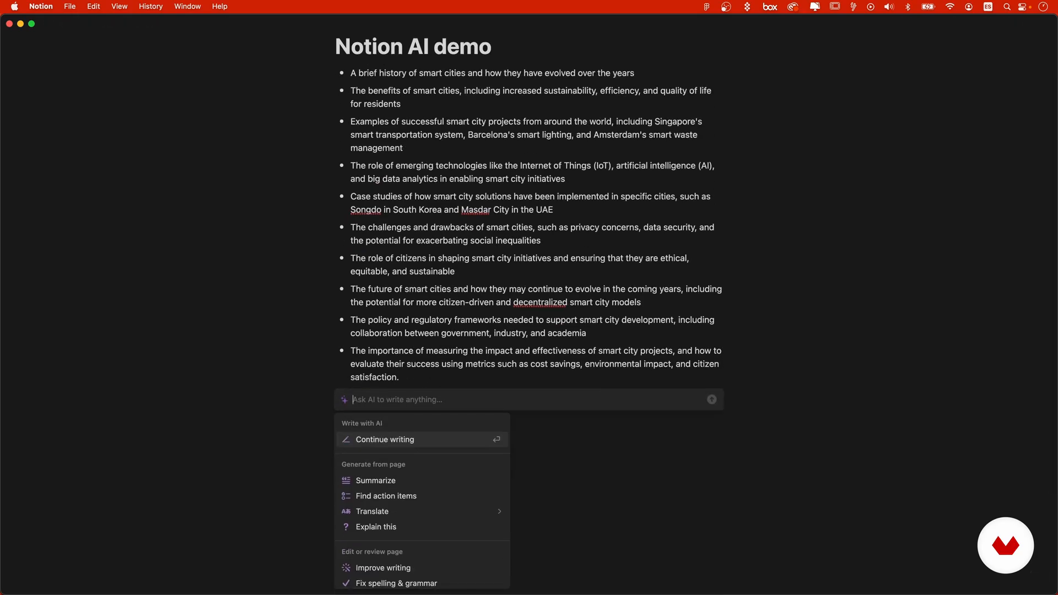
pyautogui.click(399, 444)
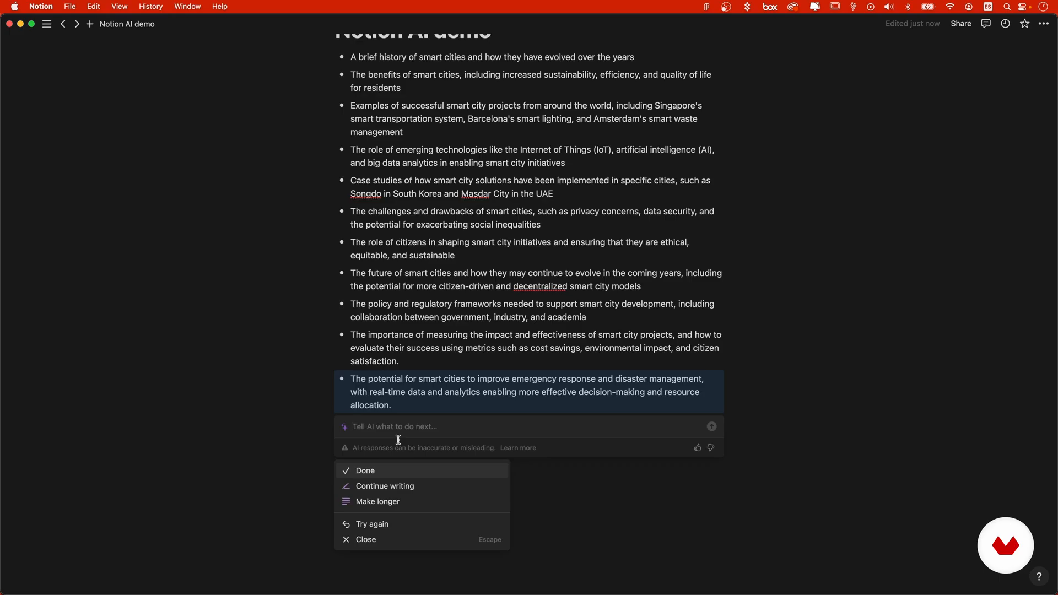
pyautogui.click(378, 540)
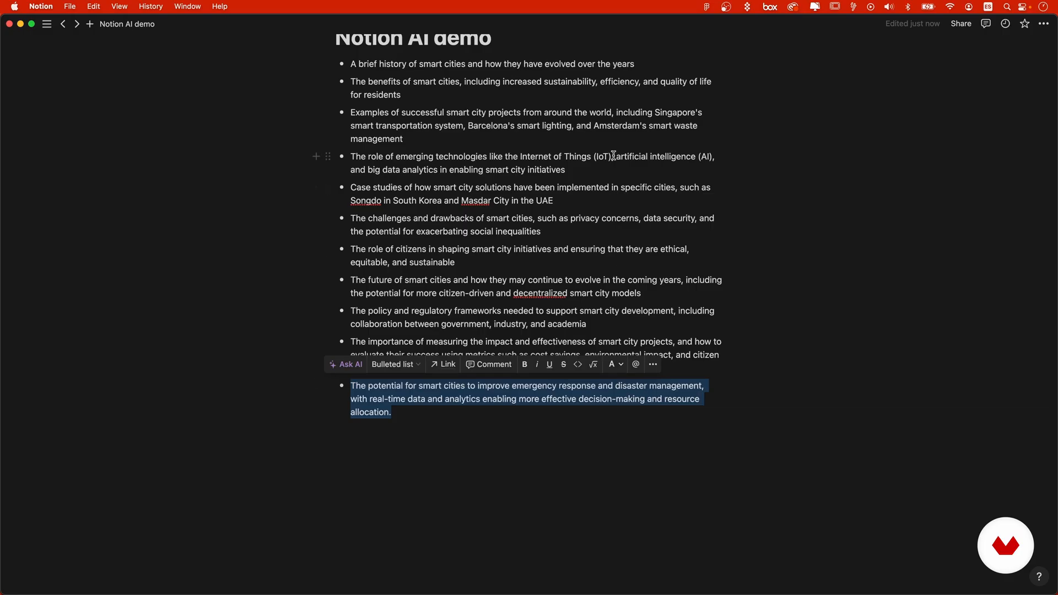
# - Ask the AI to explain the bullet about successful smart city projects, and discard its response
pyautogui.scroll(3, 641, 170)
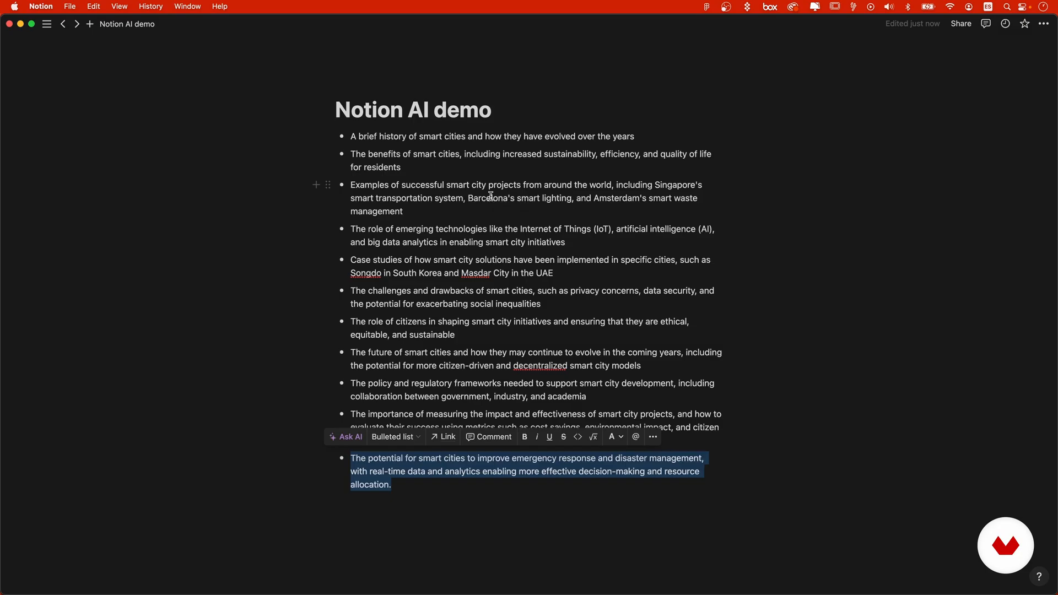
pyautogui.click(416, 214)
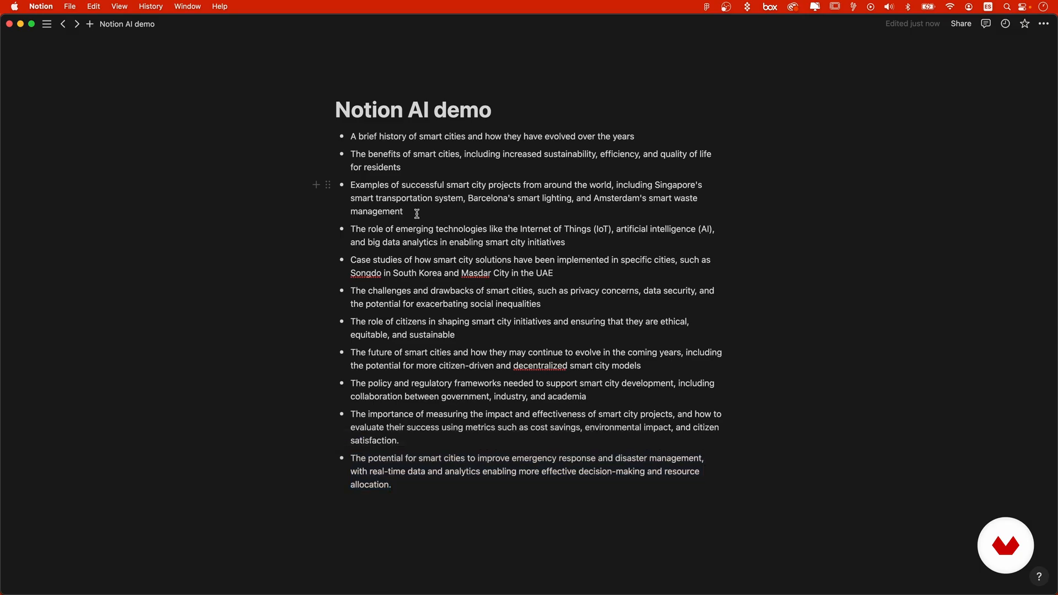
pyautogui.moveTo(416, 213); pyautogui.dragTo(347, 184)
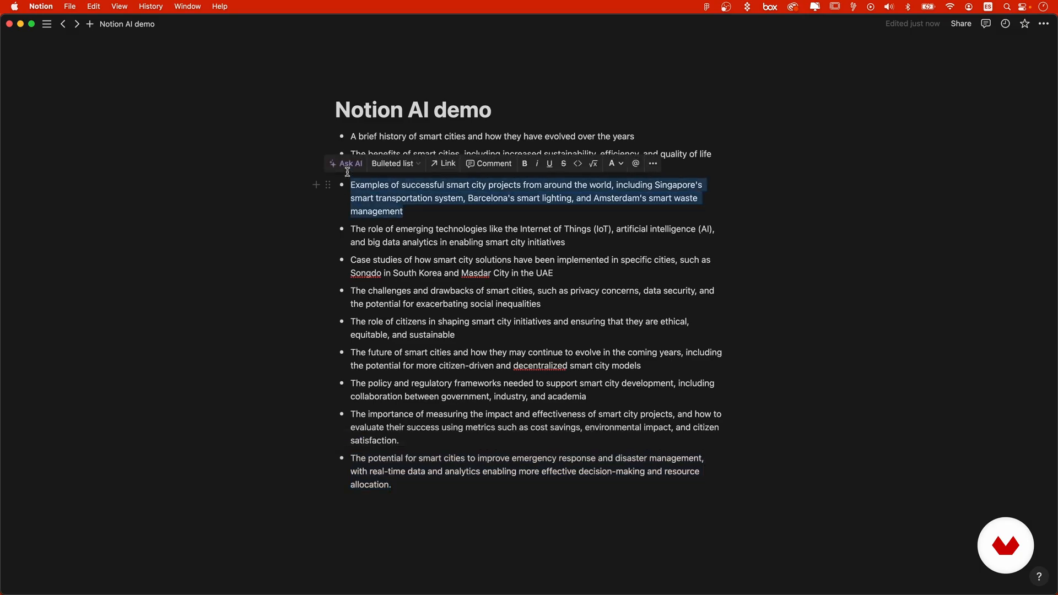
pyautogui.click(349, 165)
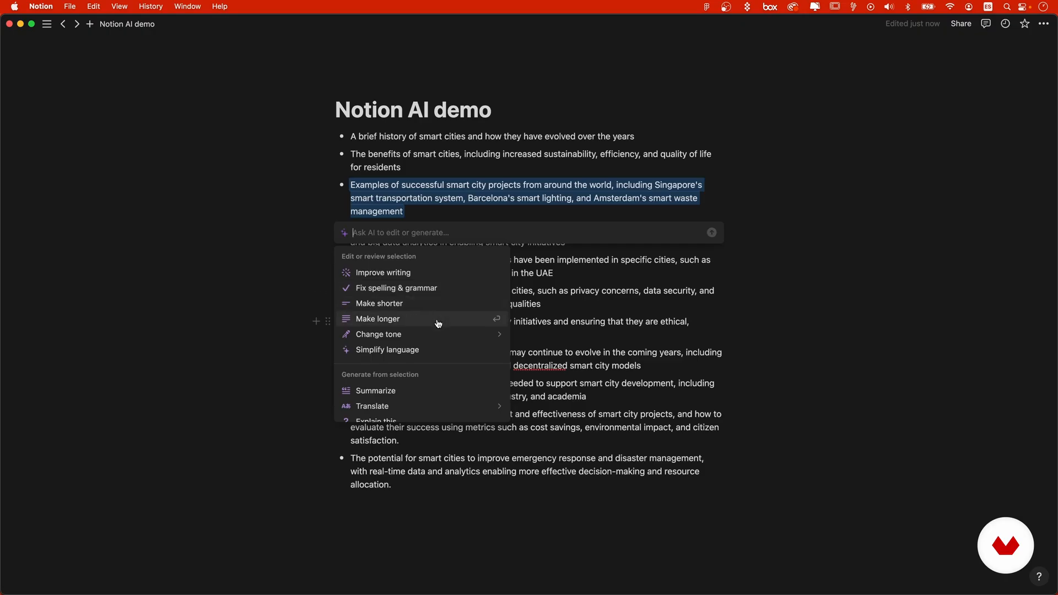
pyautogui.scroll(-1, 442, 380)
pyautogui.scroll(-1, 442, 380)
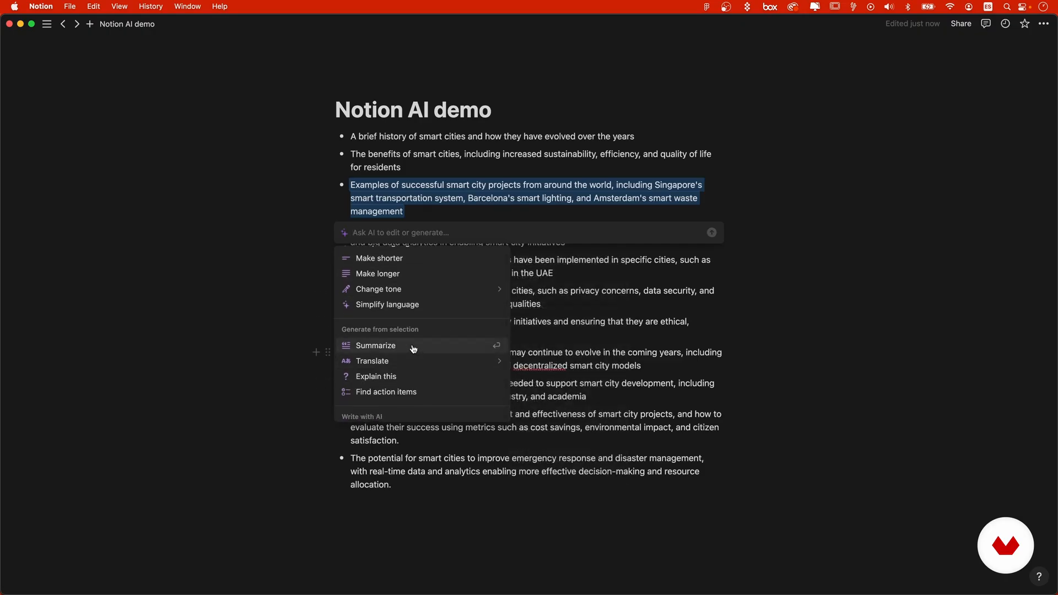
pyautogui.click(407, 379)
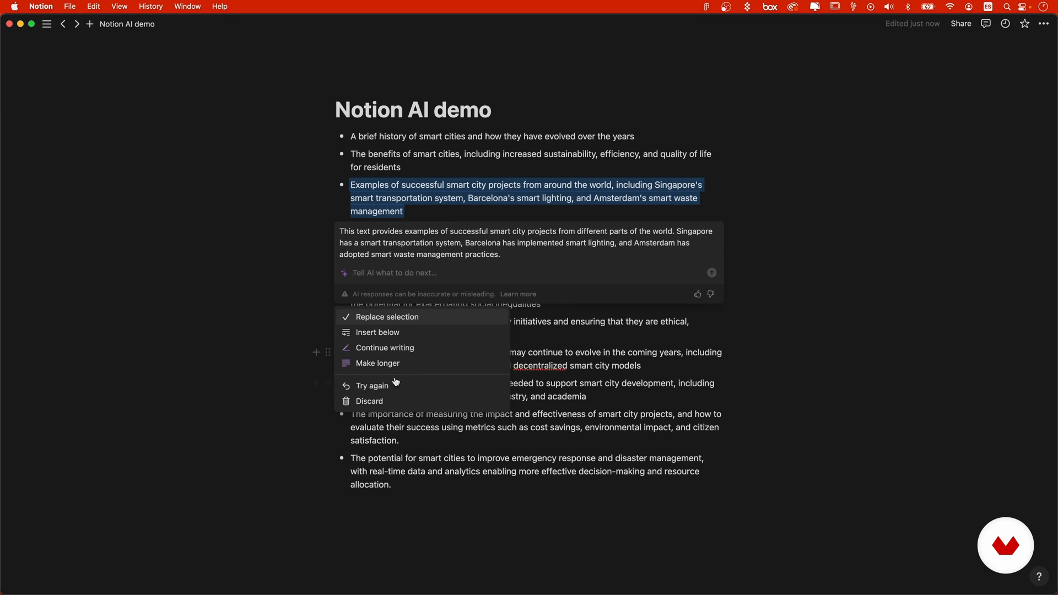
pyautogui.click(396, 400)
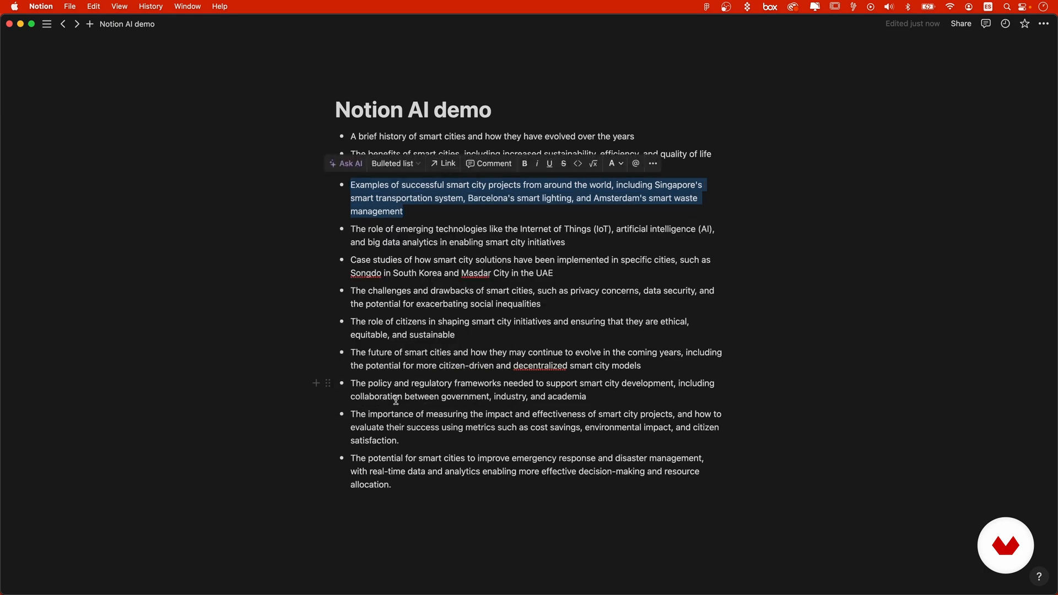
# - Prompt the AI on the successful projects bullet to "create an outline for a presentation based on the above topic" and insert the result below
pyautogui.click(414, 213)
pyautogui.moveTo(411, 211); pyautogui.dragTo(351, 184)
pyautogui.click(350, 165)
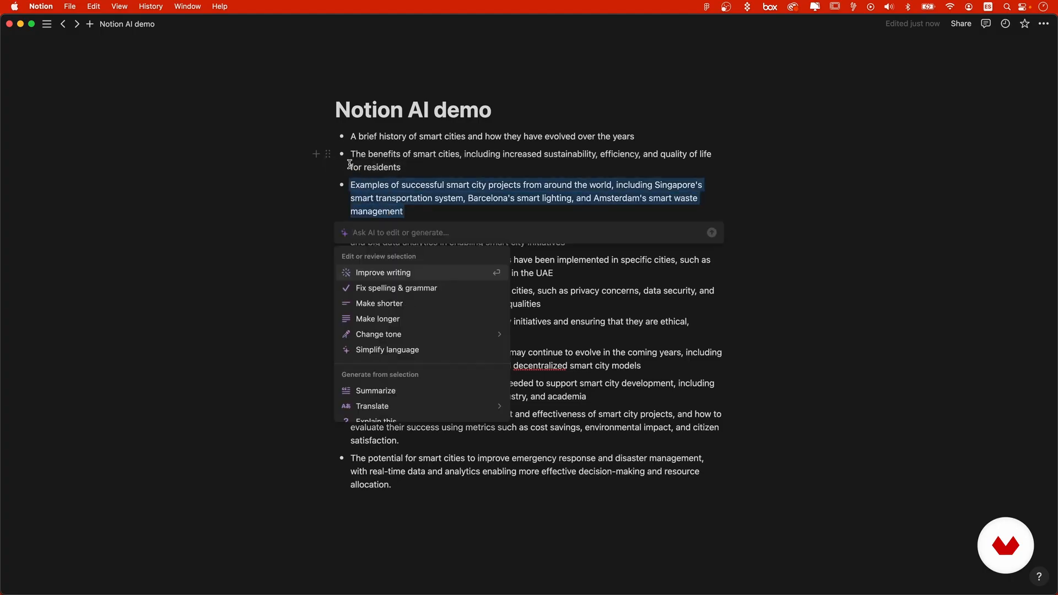
pyautogui.write('create an outline')
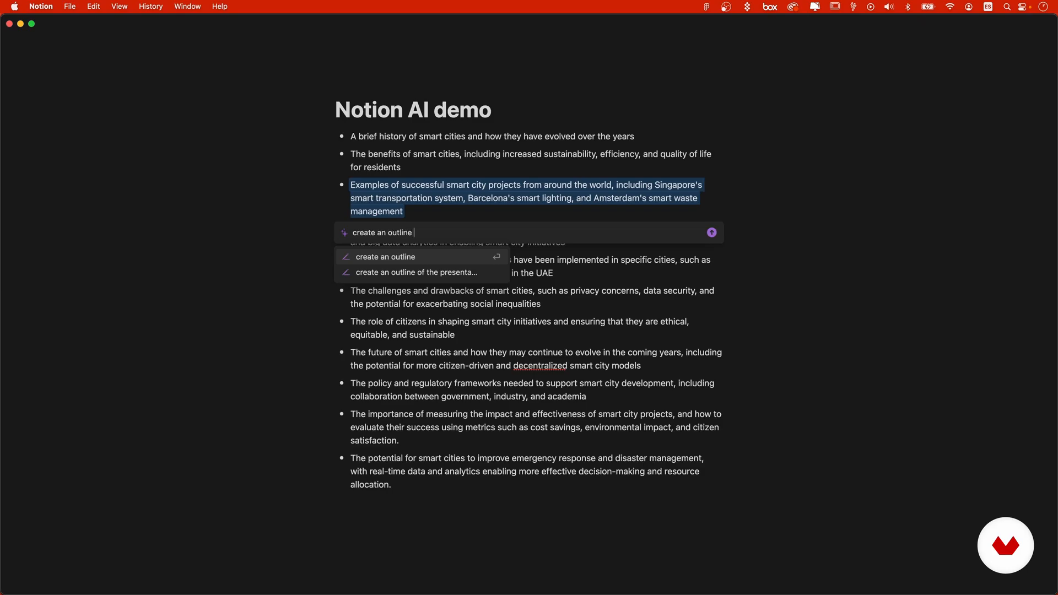
pyautogui.write(' for a prese')
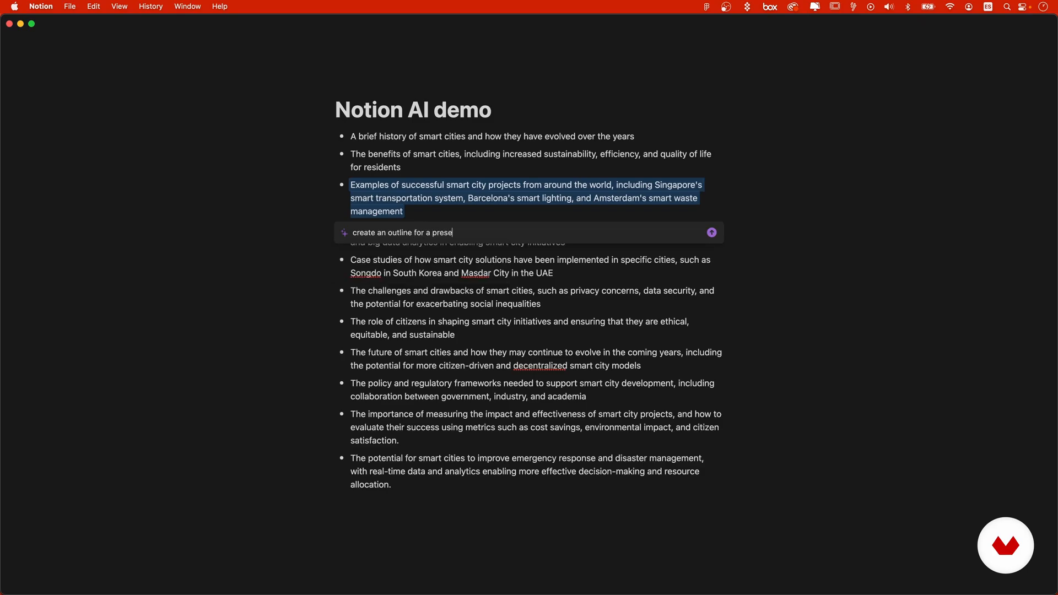
pyautogui.write('ntation based on the above topic')
pyautogui.press('Return')
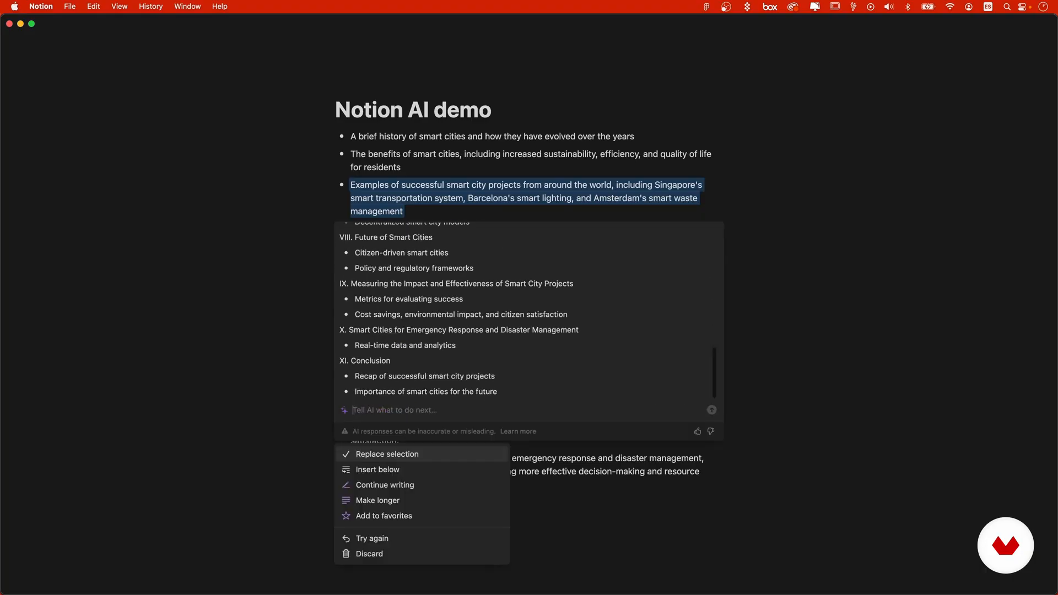
pyautogui.click(369, 470)
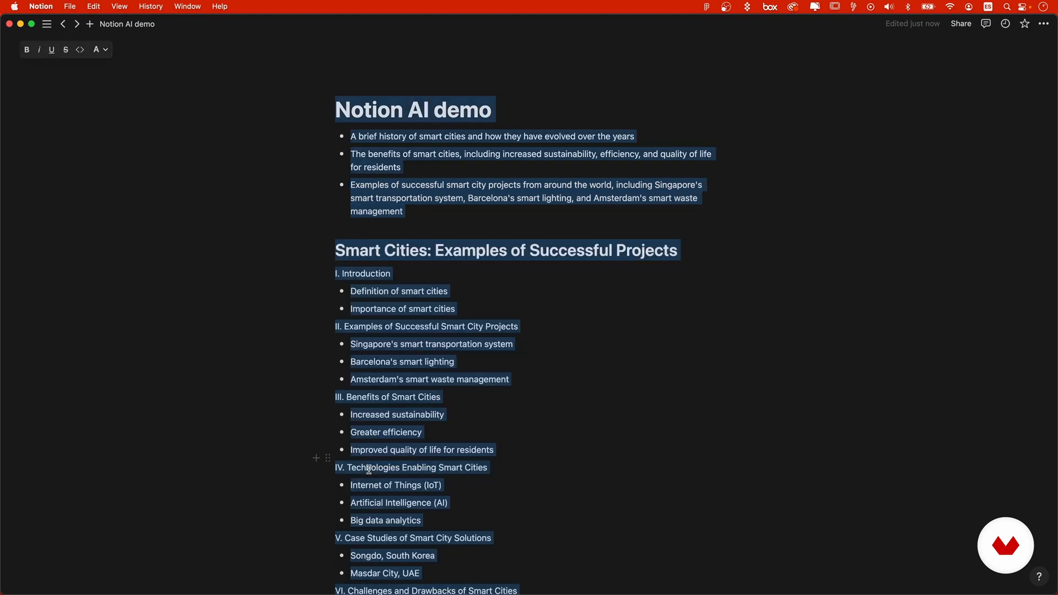
pyautogui.click(488, 236)
# - Review the inserted presentation outline from its introduction through the conclusion and the remaining bullets
pyautogui.scroll(-2, 488, 230)
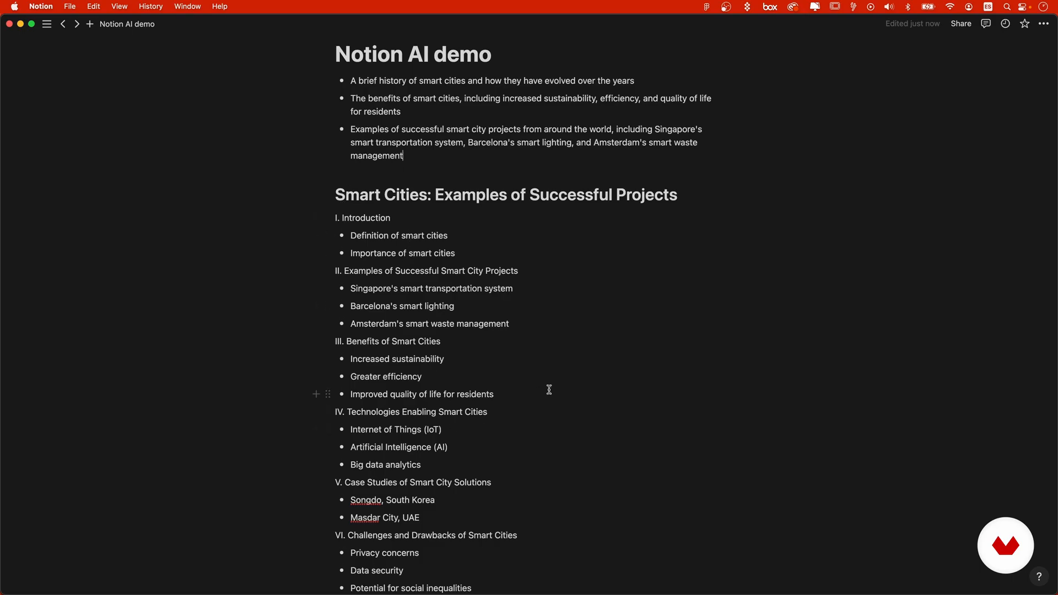
pyautogui.scroll(-5, 549, 390)
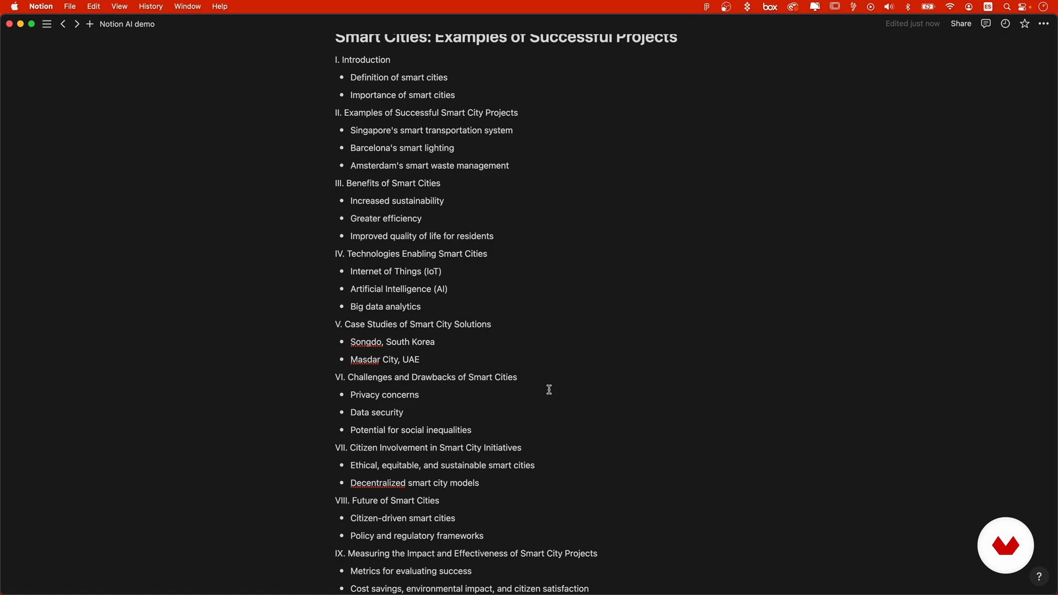
pyautogui.scroll(2, 545, 331)
pyautogui.scroll(-1, 516, 140)
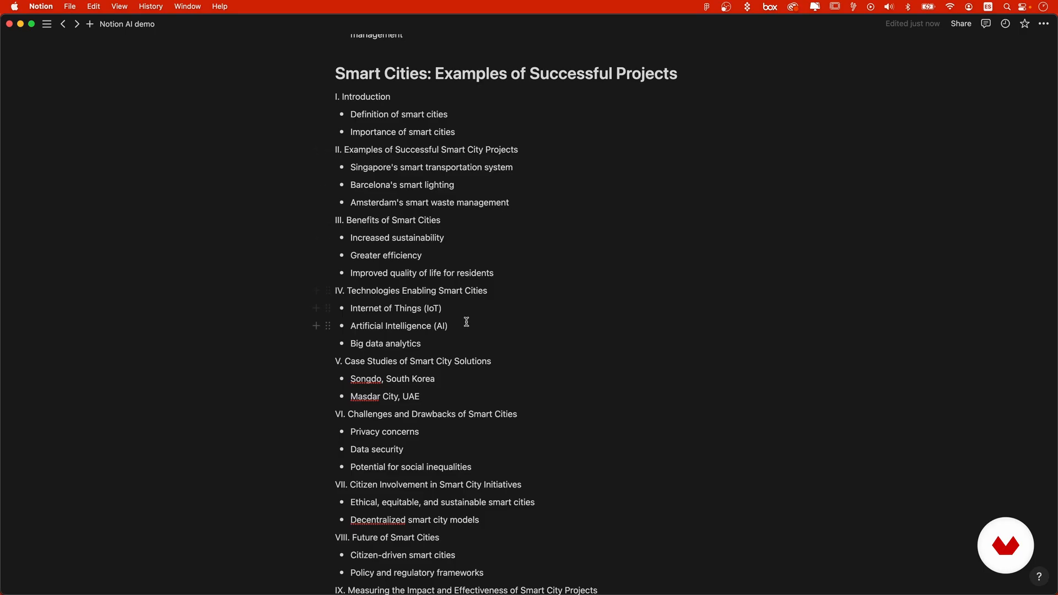
pyautogui.scroll(-3, 467, 322)
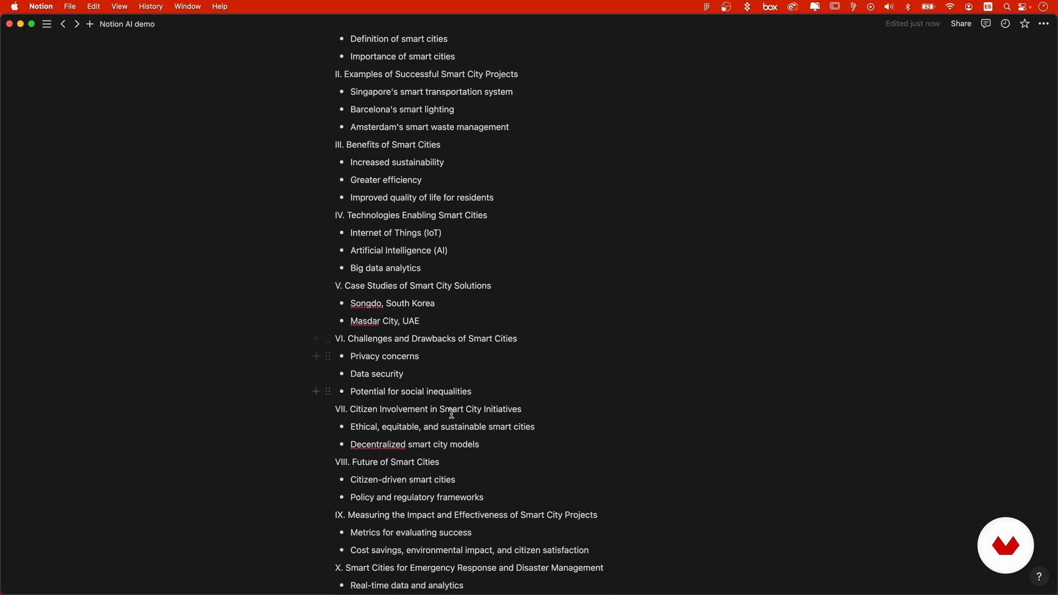
pyautogui.scroll(-3, 450, 411)
pyautogui.scroll(-5, 361, 362)
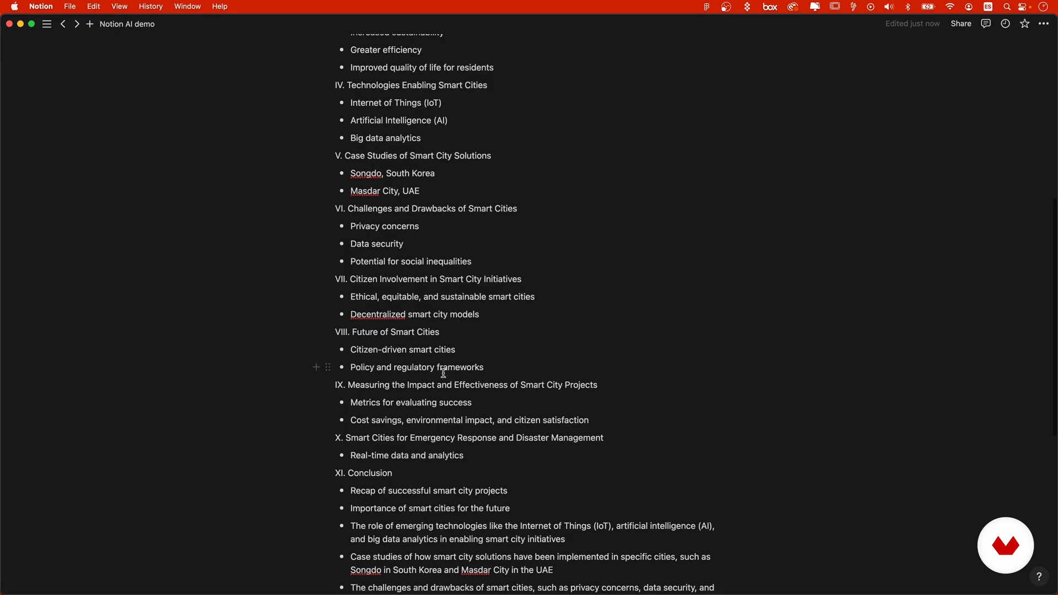
pyautogui.scroll(-3, 491, 406)
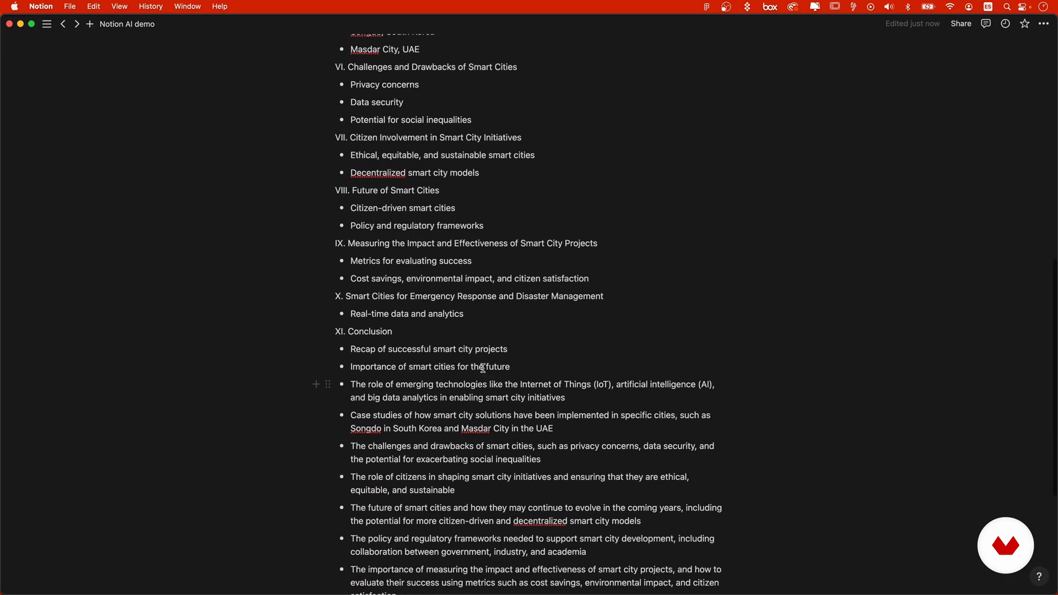
pyautogui.scroll(-3, 401, 319)
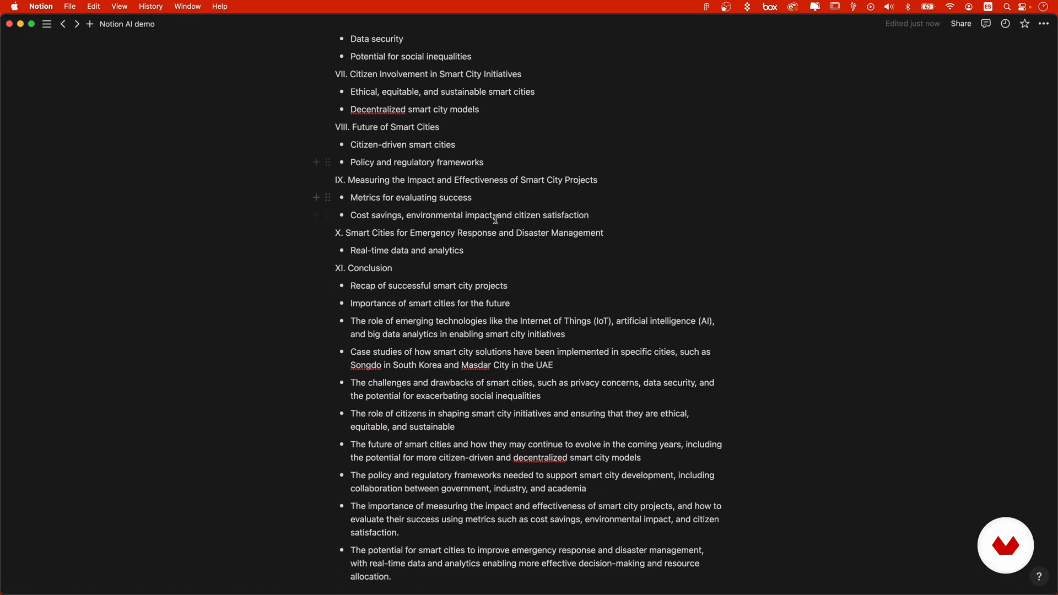
pyautogui.scroll(-3, 565, 269)
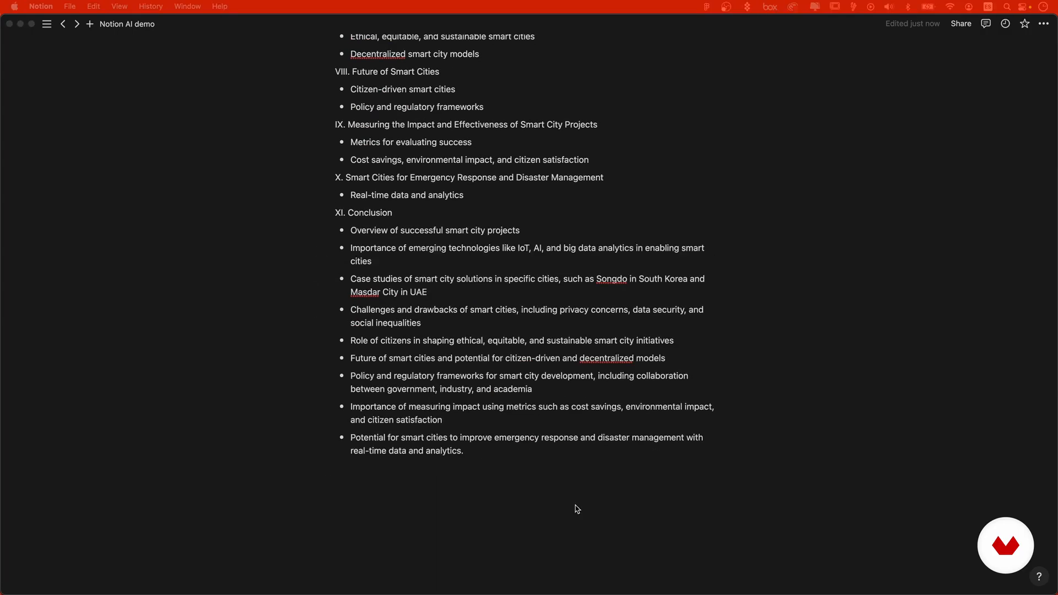
# - Prompt the AI on the bullets under XI. Conclusion to "write a script based on the selection"
pyautogui.moveTo(475, 451); pyautogui.dragTo(350, 232)
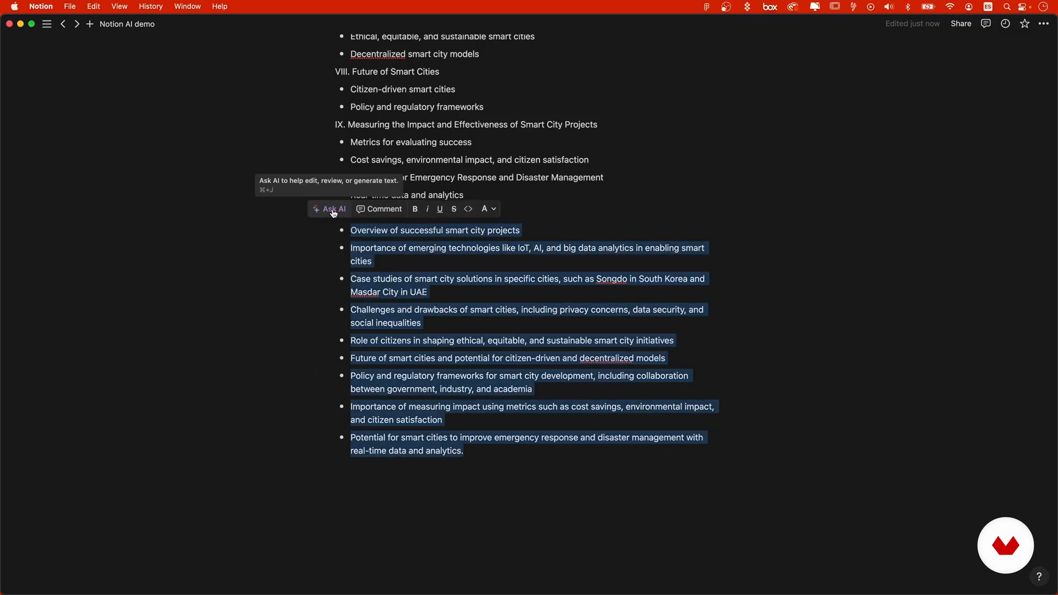
pyautogui.click(343, 211)
pyautogui.write('wirte a script based on the selection')
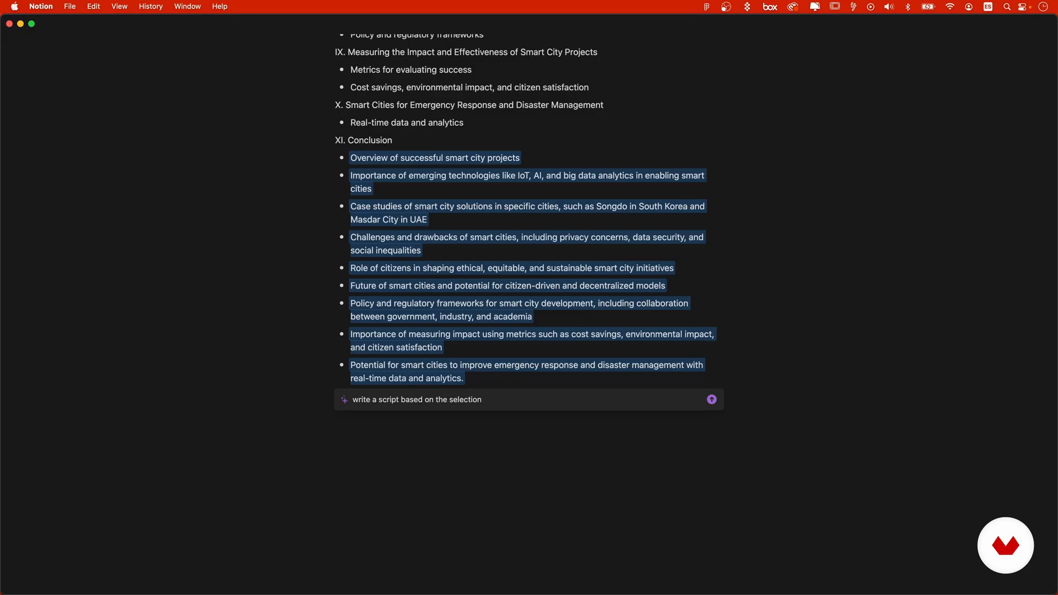
pyautogui.press('Return')
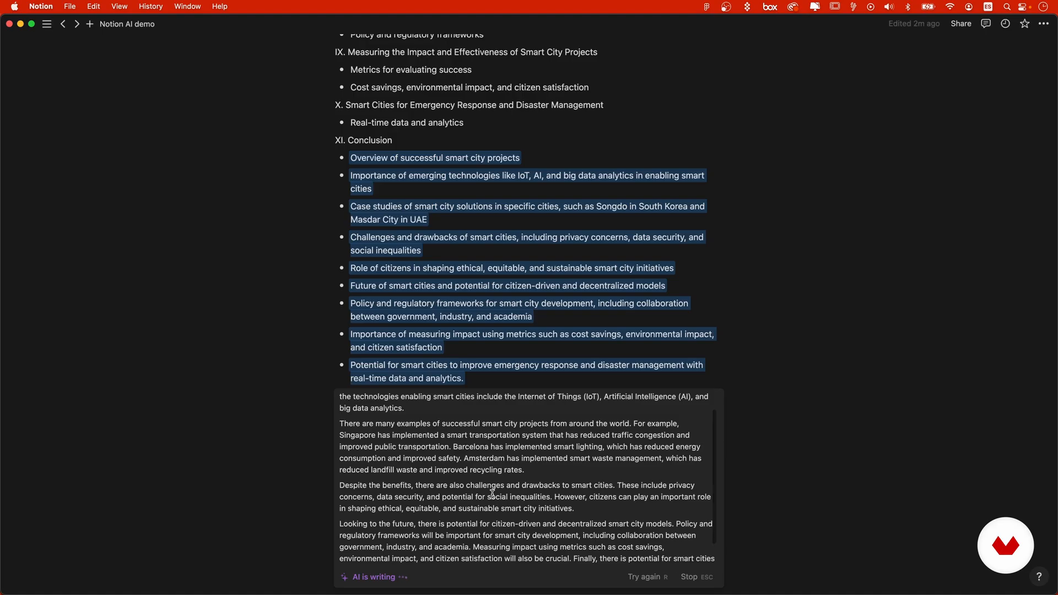
# - Read through the generated script and have the AI make it longer
pyautogui.scroll(5, 481, 346)
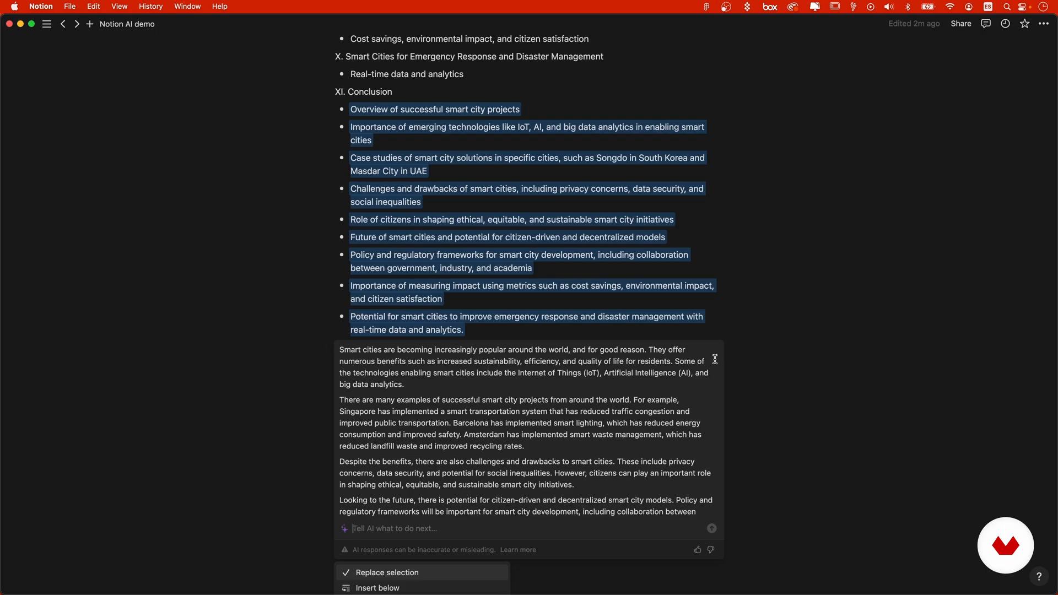
pyautogui.scroll(-2, 458, 378)
pyautogui.scroll(-2, 459, 379)
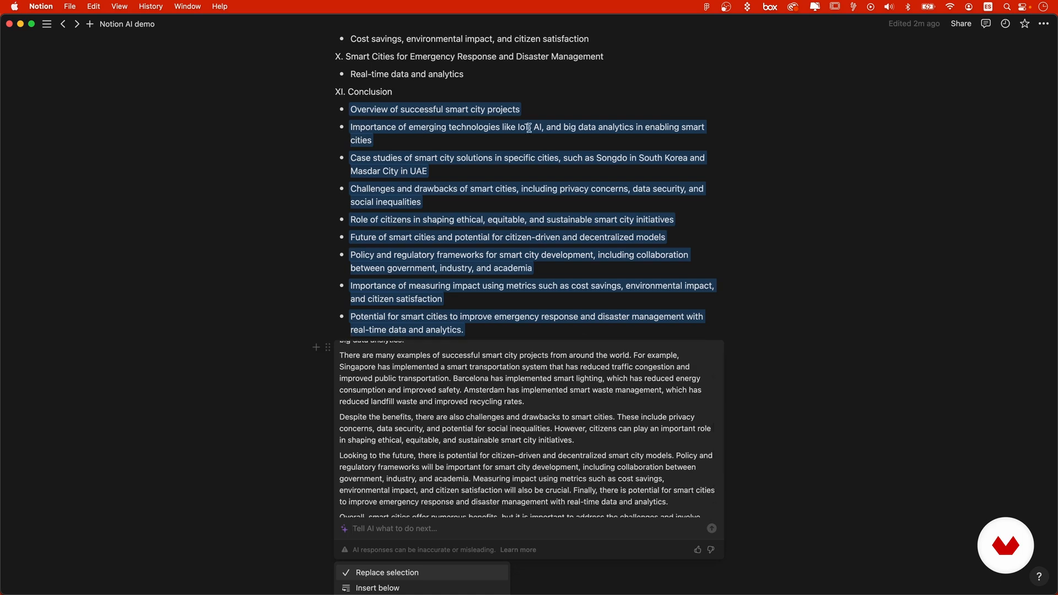
pyautogui.scroll(3, 475, 414)
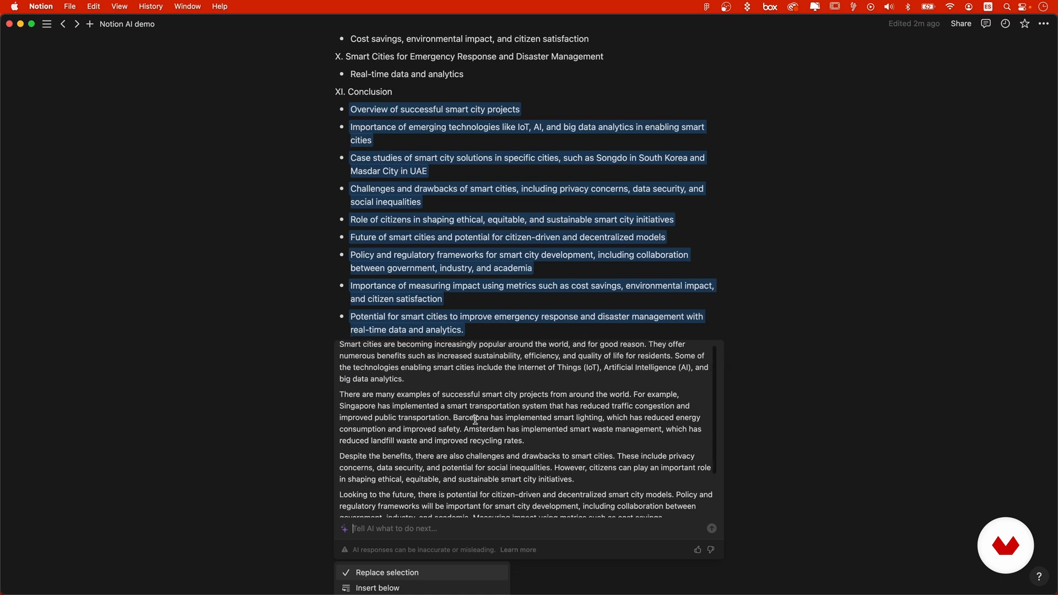
pyautogui.scroll(-2, 437, 419)
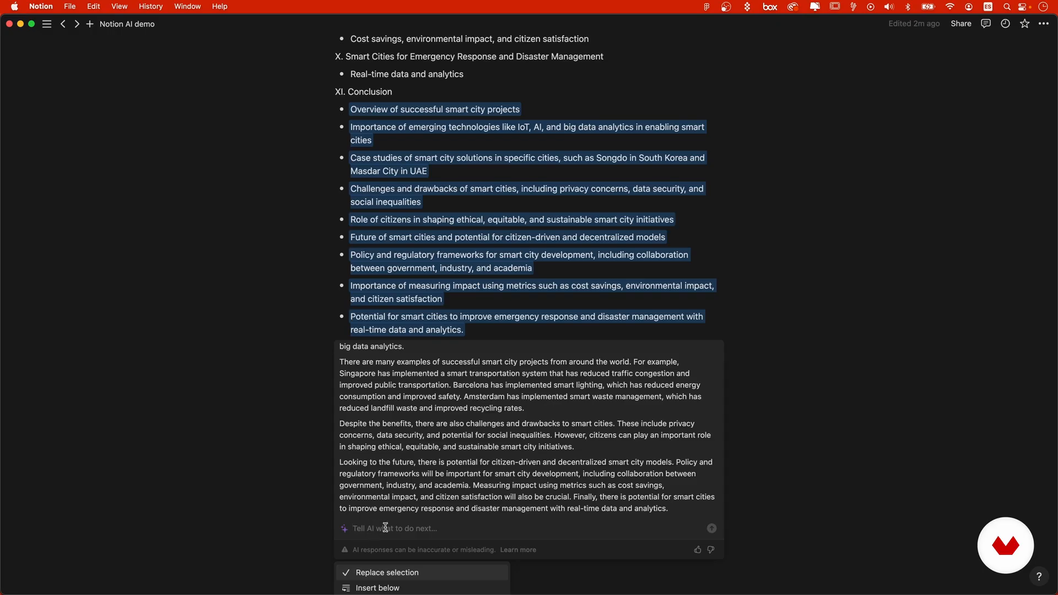
pyautogui.scroll(-3, 385, 527)
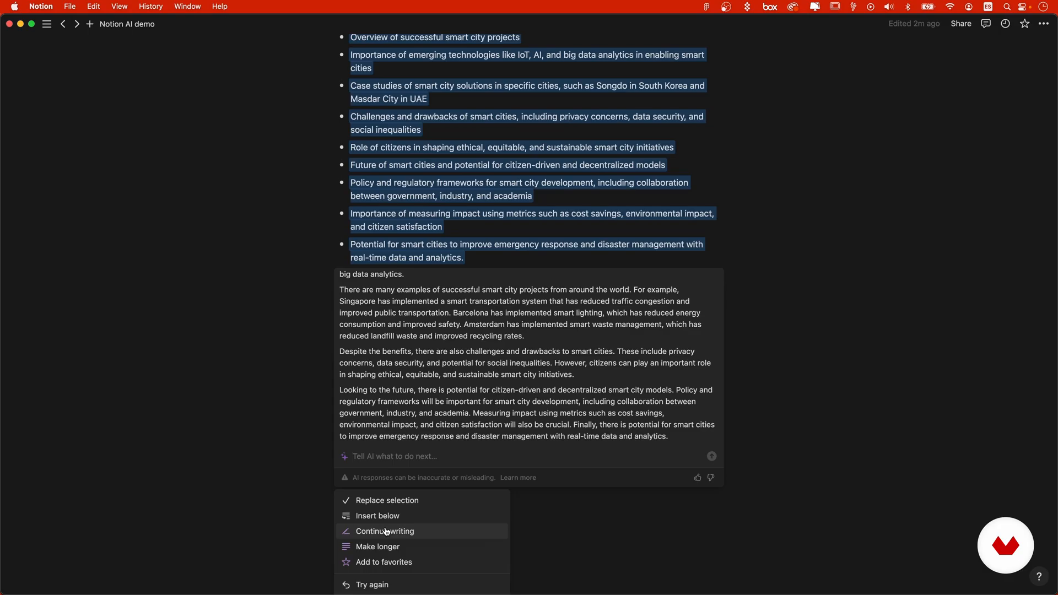
pyautogui.click(387, 546)
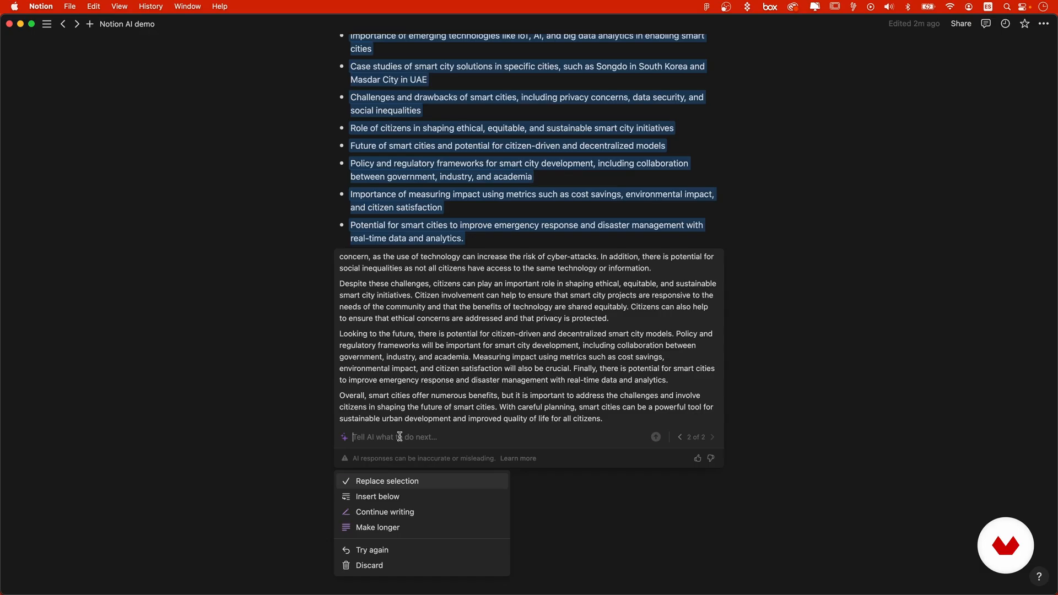
# - Prompt the AI to "make it more casual" and replace the selected conclusion bullets with the casual script
pyautogui.write('make it more casua')
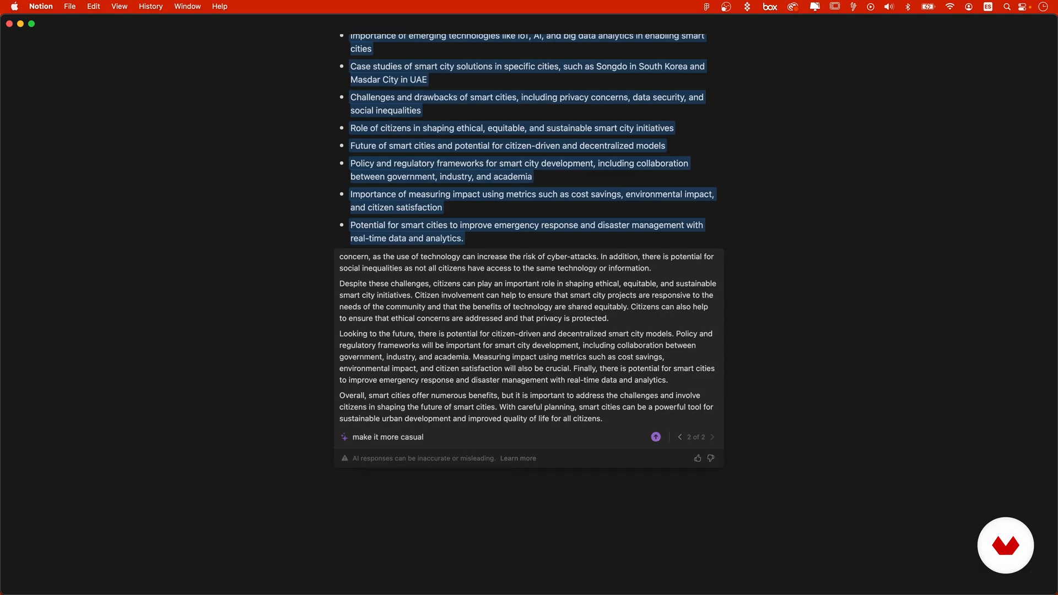
pyautogui.write('l')
pyautogui.press('Return')
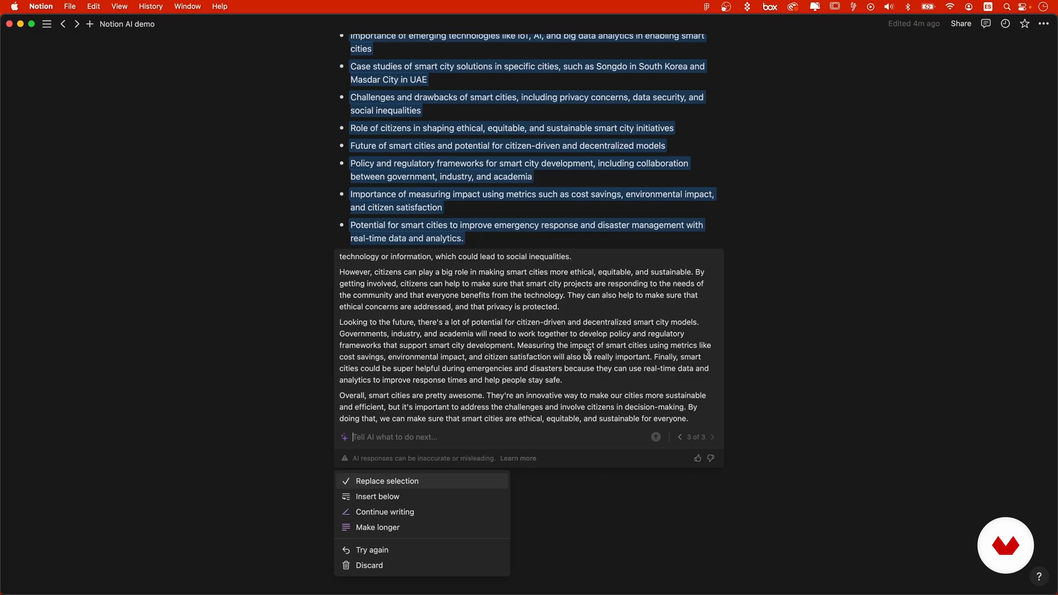
pyautogui.click(392, 481)
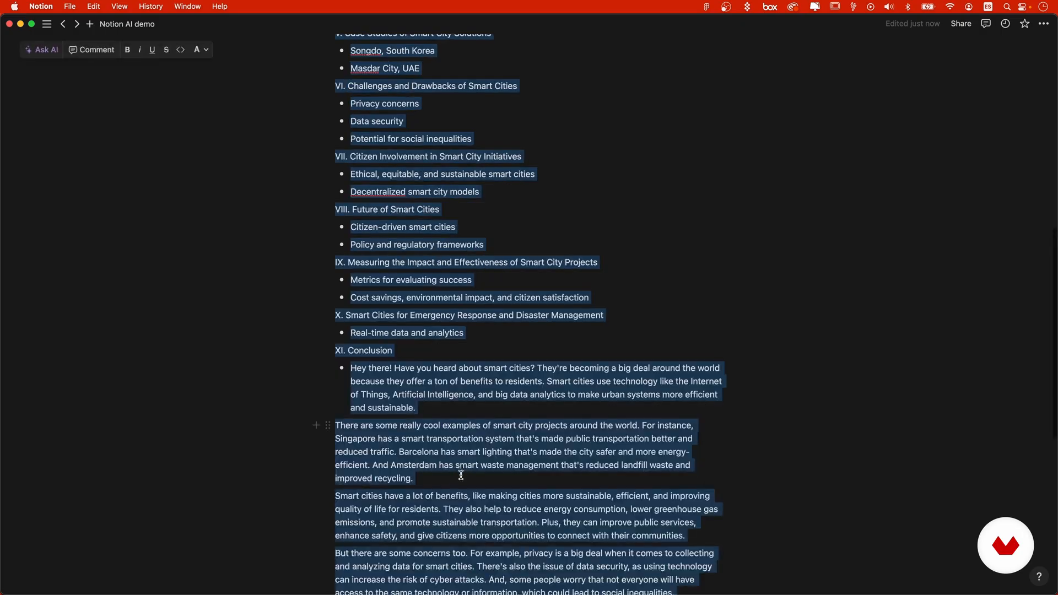
# - Ask the AI for ideas for visuals based on the script paragraphs below the conclusion bullet, review its slide suggestions and discard them
pyautogui.scroll(-10, 745, 444)
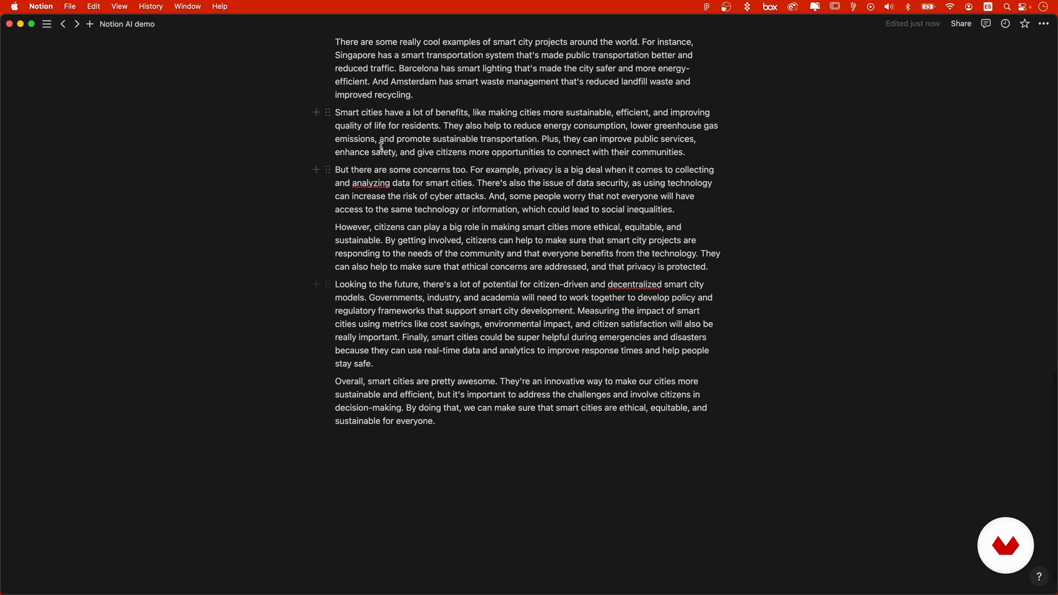
pyautogui.scroll(1, 590, 339)
pyautogui.moveTo(475, 464); pyautogui.dragTo(328, 116)
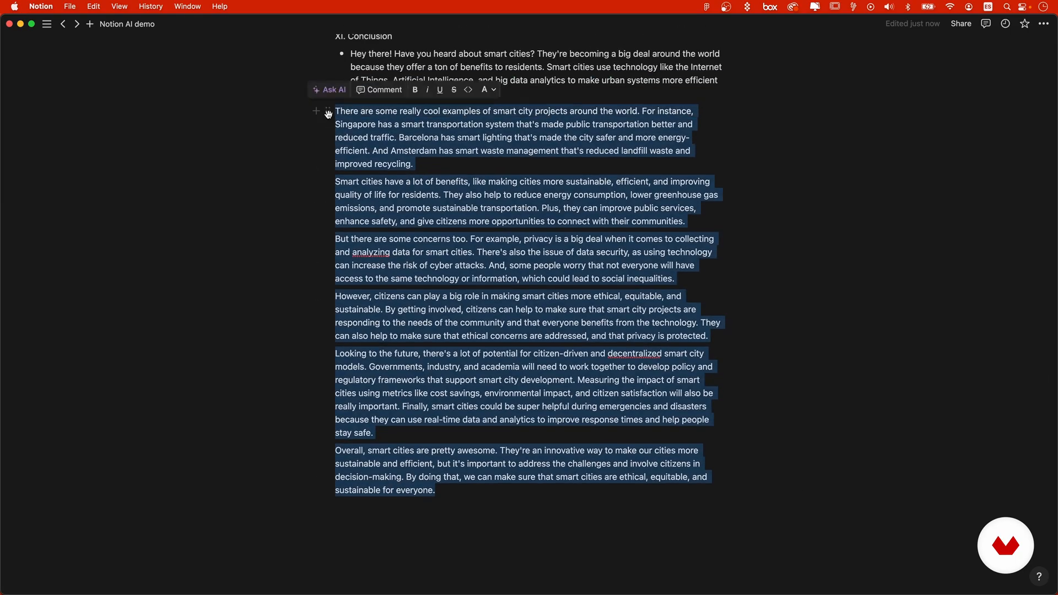
pyautogui.click(333, 90)
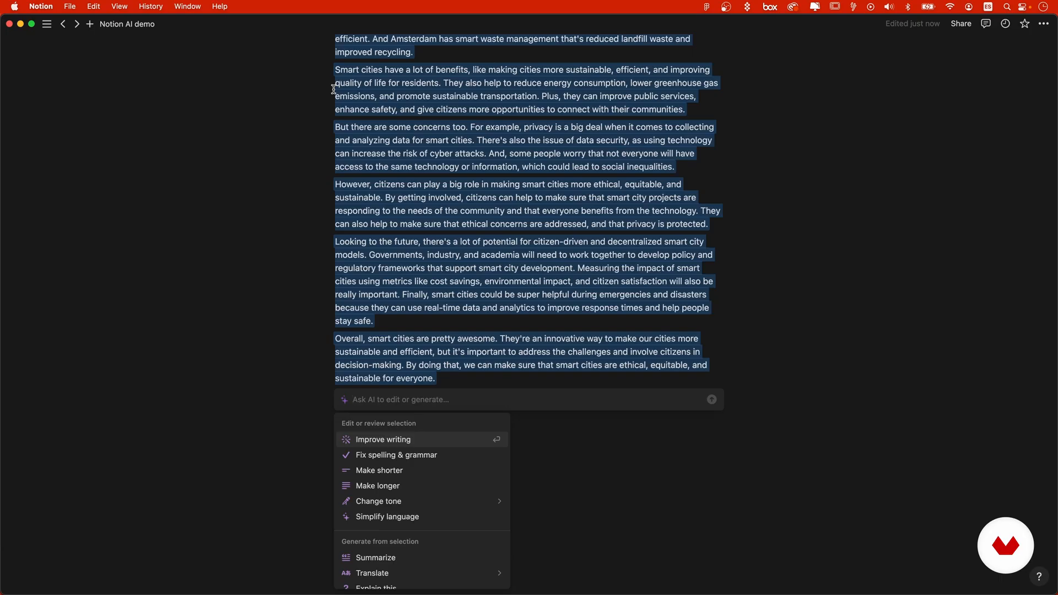
pyautogui.write('give me ideas')
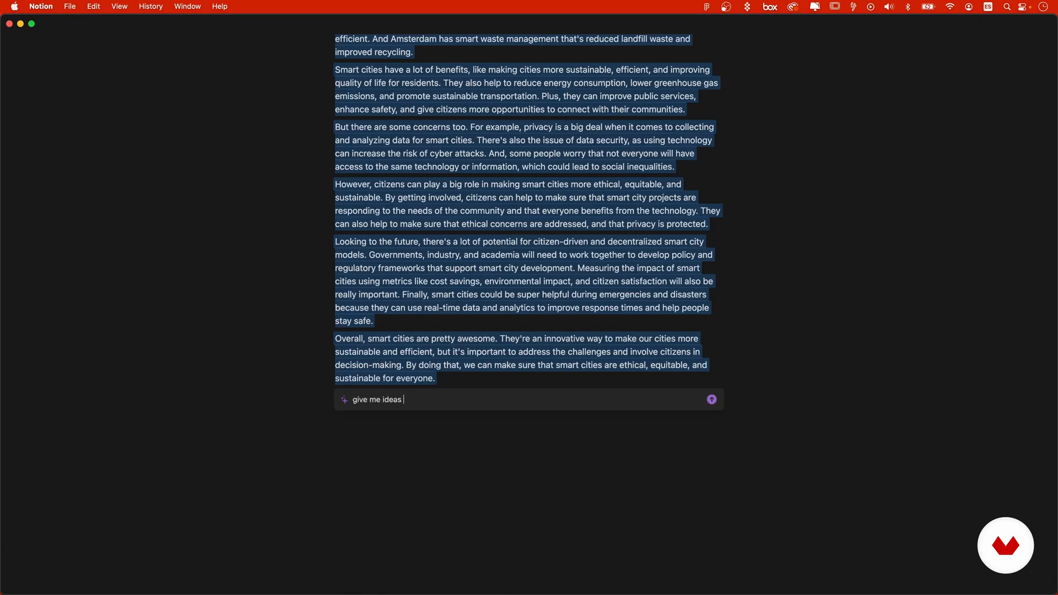
pyautogui.write('suals')
pyautogui.press('Return')
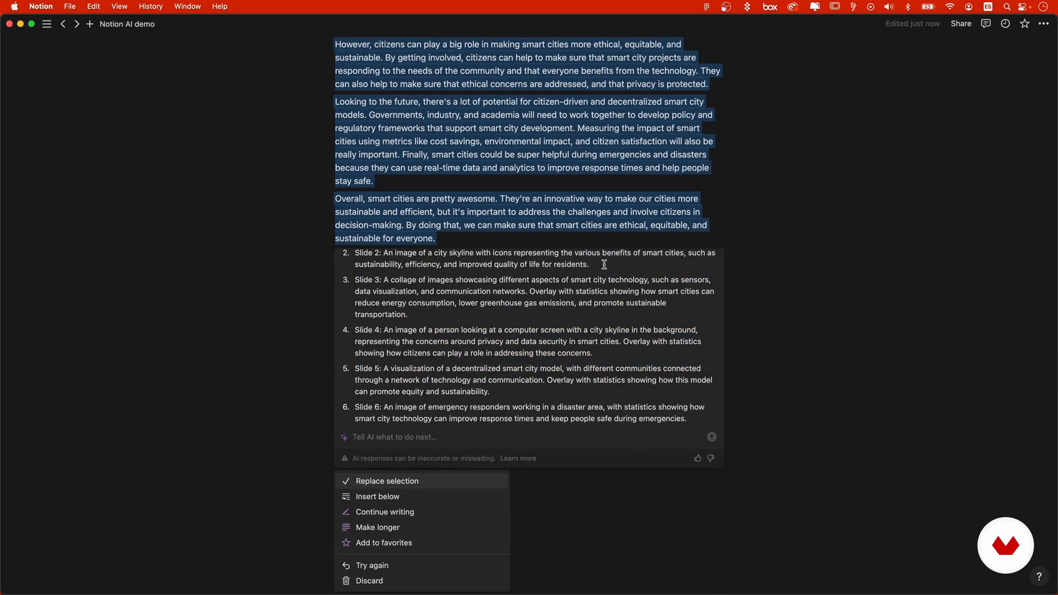
pyautogui.scroll(1, 605, 265)
pyautogui.scroll(1, 562, 260)
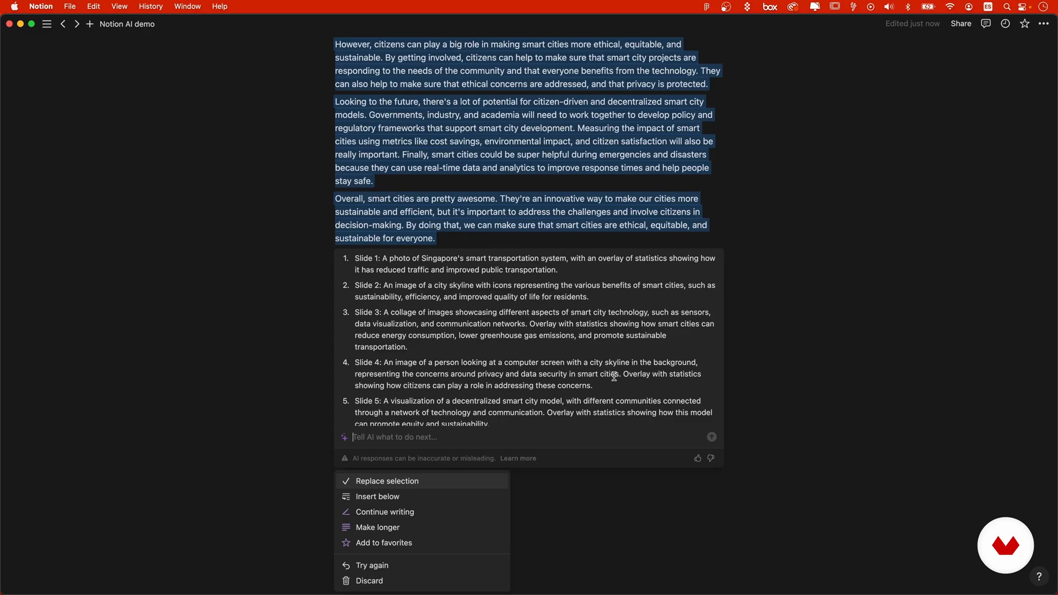
pyautogui.click(363, 580)
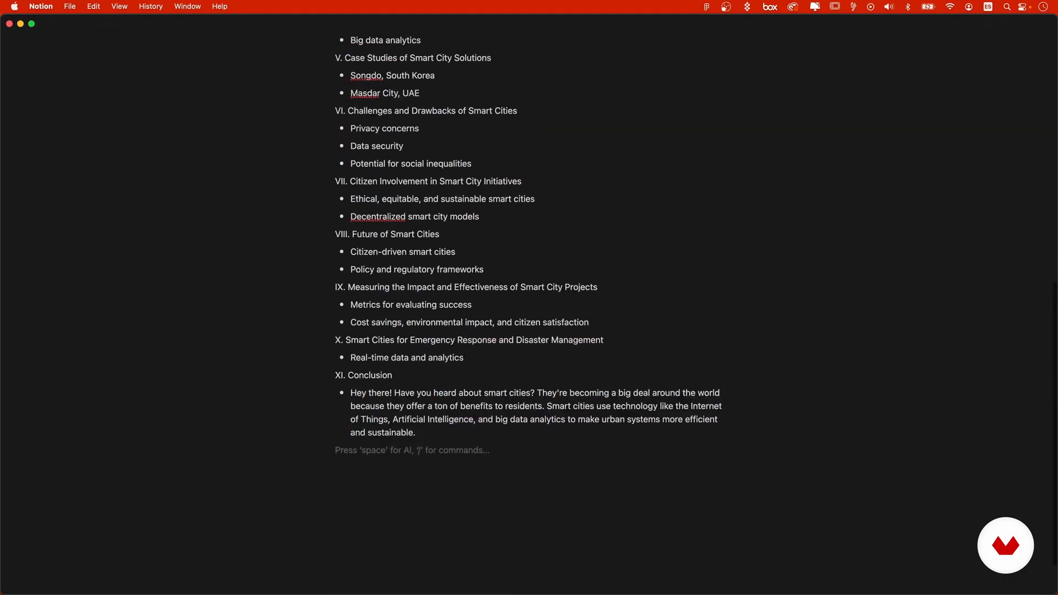
# - Delete all the content below the Notion AI demo page title
pyautogui.moveTo(332, 471); pyautogui.dragTo(307, 154)
pyautogui.press('BackSpace')
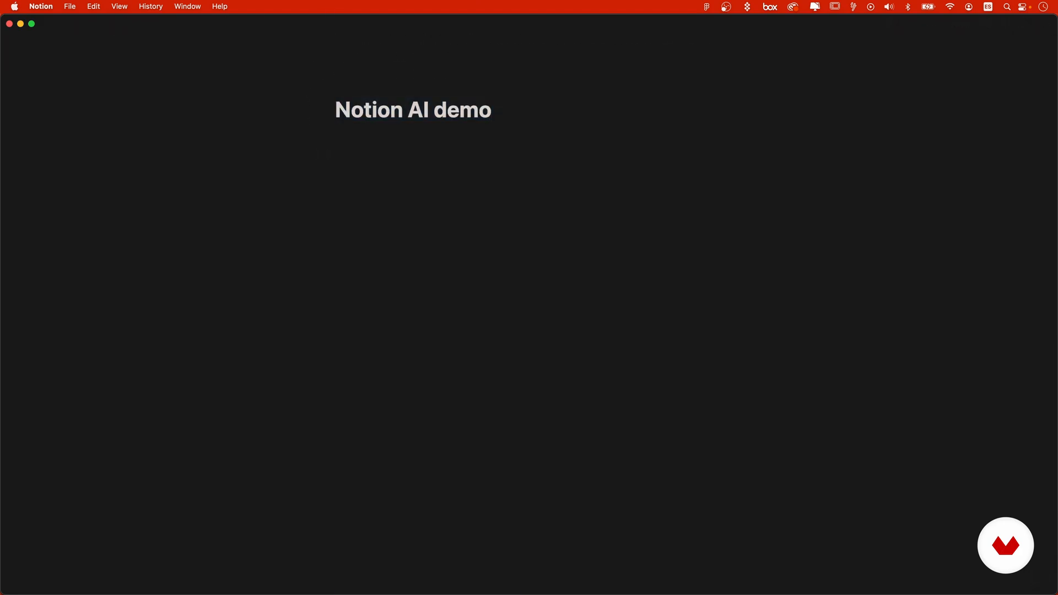
# - Switch to the smart cities ChatGPT conversation in Chrome and copy the revised Barcelona outline with case studies, from Introduction through Conclusion
pyautogui.hotkey('ctrl', 'Up')
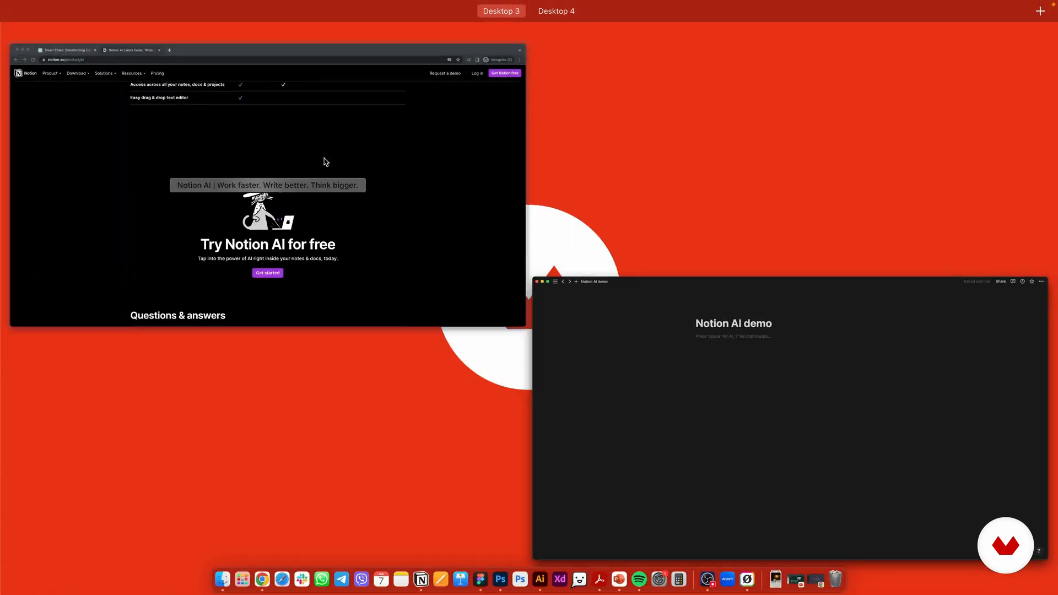
pyautogui.click(320, 161)
pyautogui.click(148, 25)
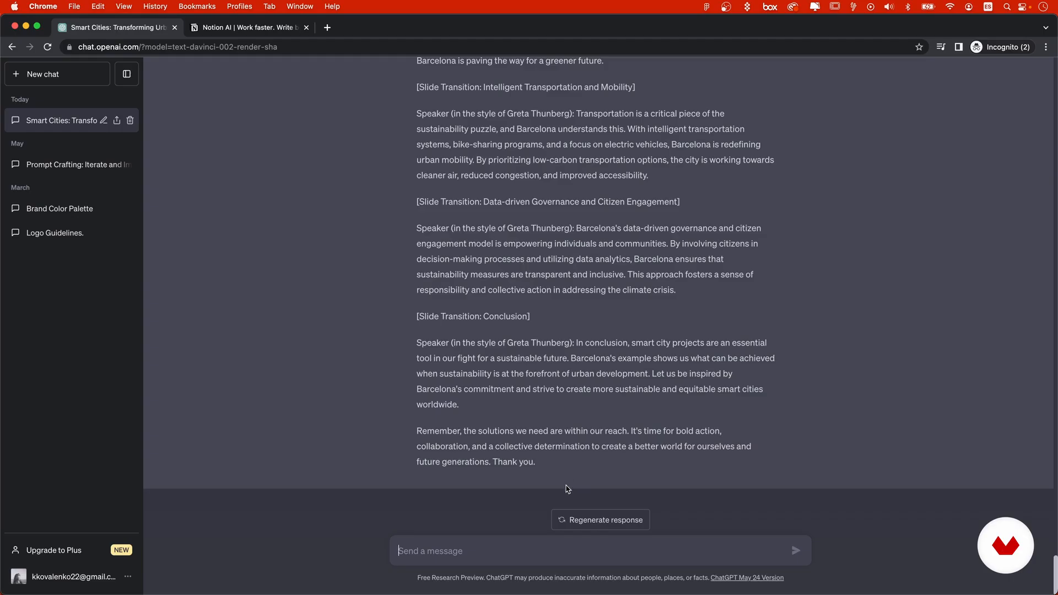
pyautogui.scroll(10, 594, 355)
pyautogui.scroll(15, 594, 355)
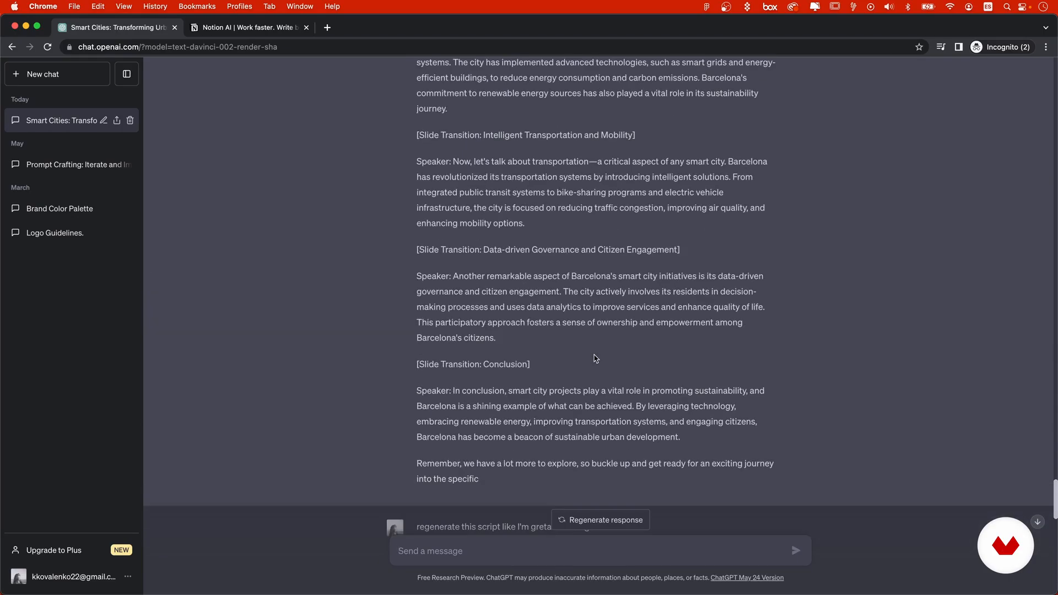
pyautogui.scroll(5, 595, 357)
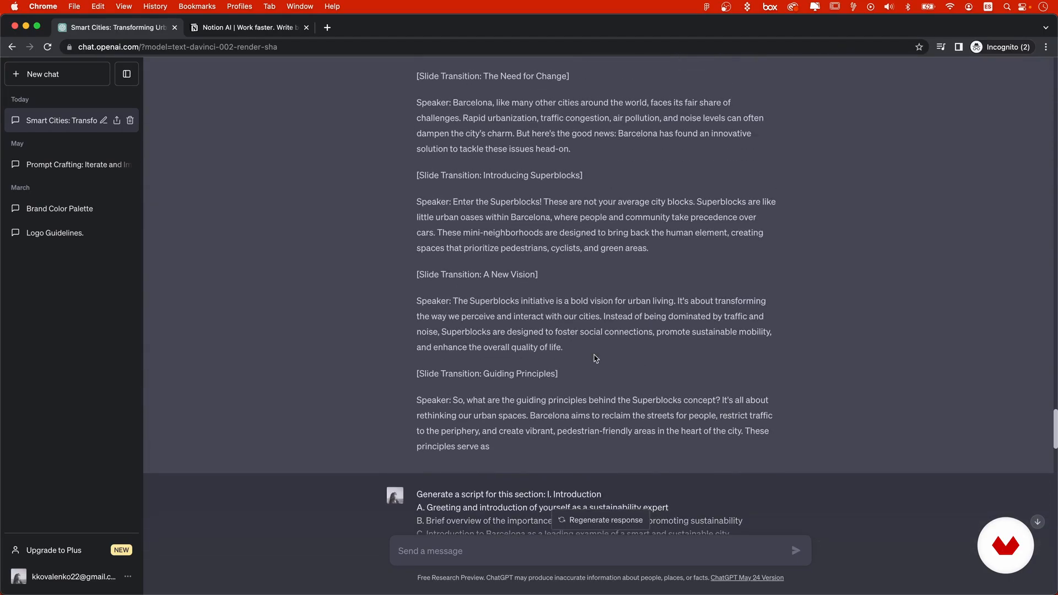
pyautogui.scroll(15, 534, 392)
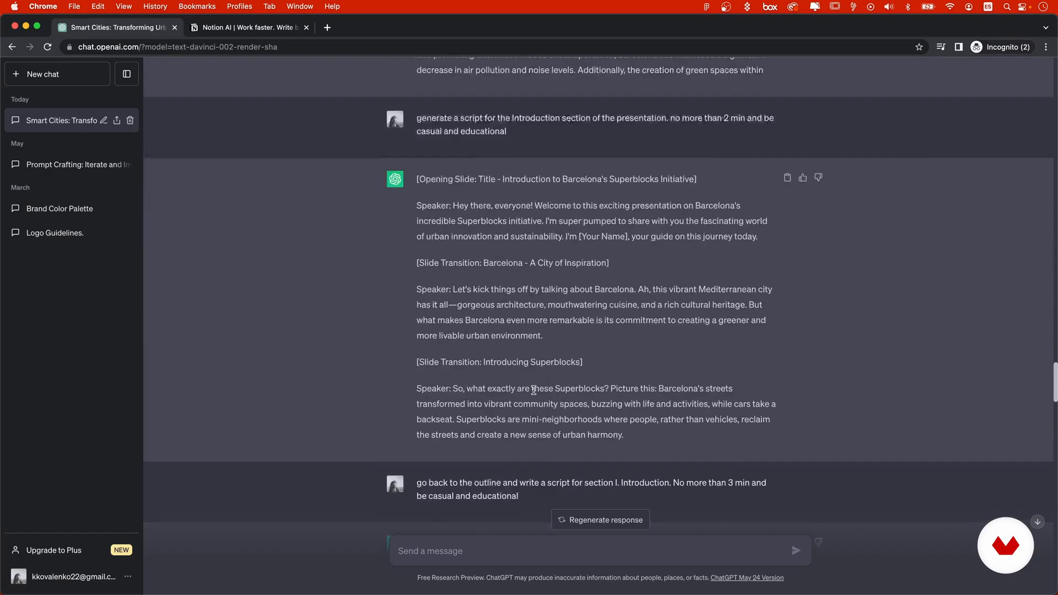
pyautogui.scroll(10, 534, 389)
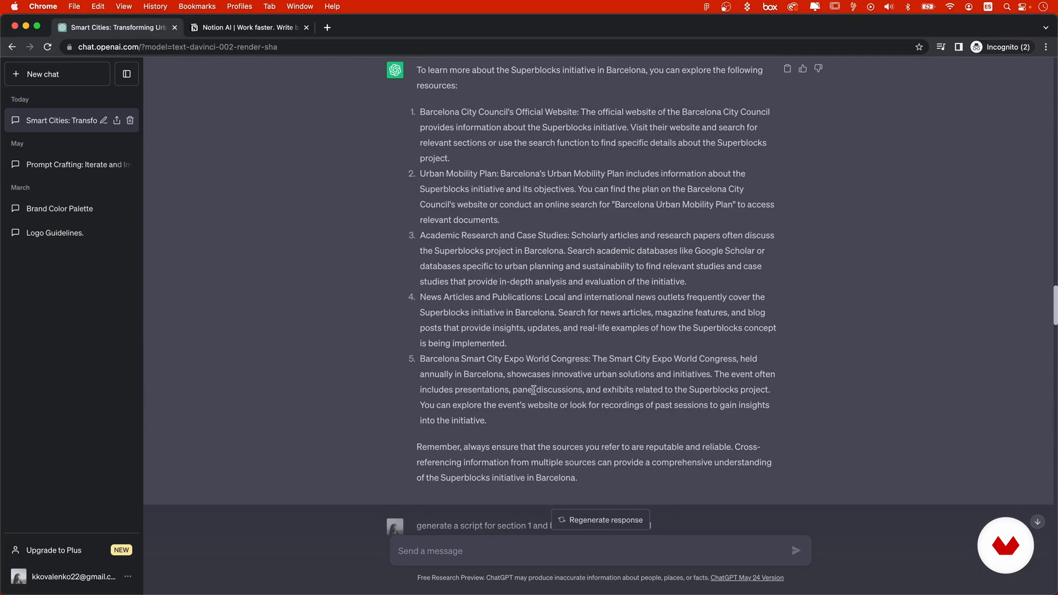
pyautogui.scroll(10, 503, 426)
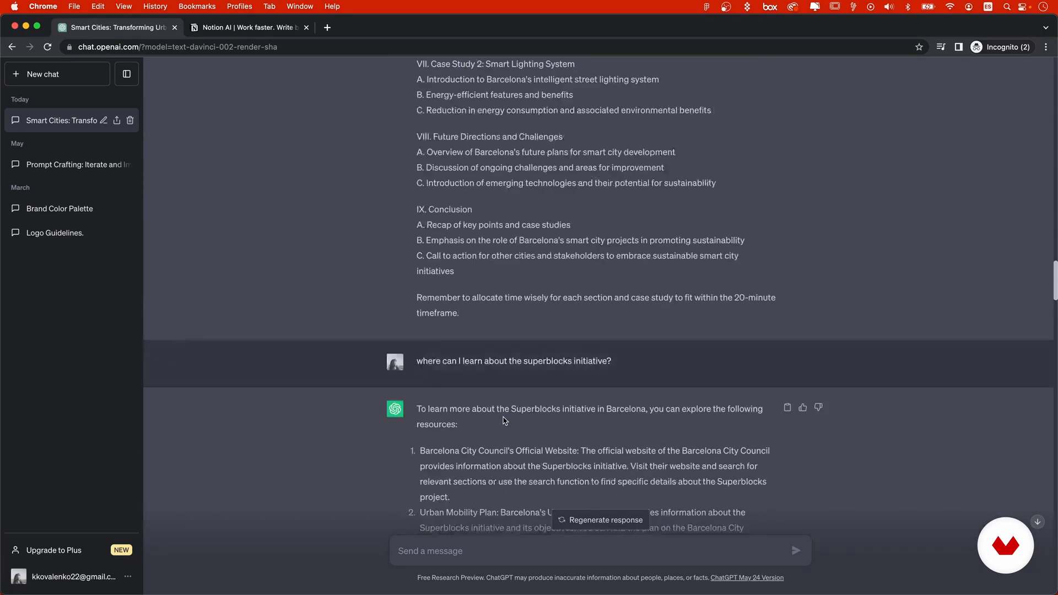
pyautogui.moveTo(473, 414); pyautogui.dragTo(416, 244)
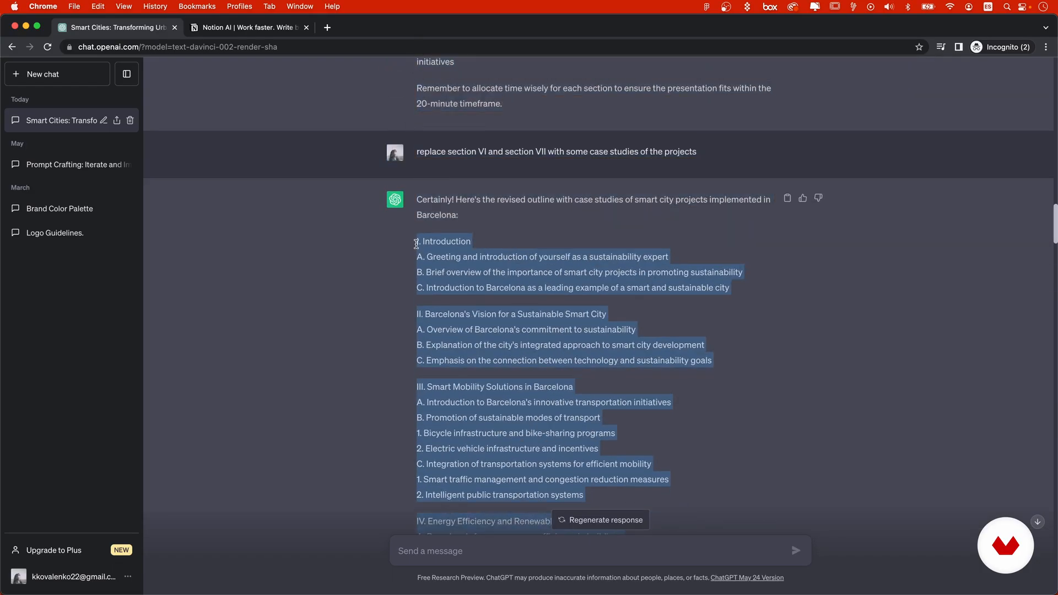
pyautogui.press('super+c')
# - Switch back to Notion and paste the copied Barcelona outline into the empty Notion AI demo page
pyautogui.hotkey('ctrl', 'Up')
pyautogui.click(448, 146)
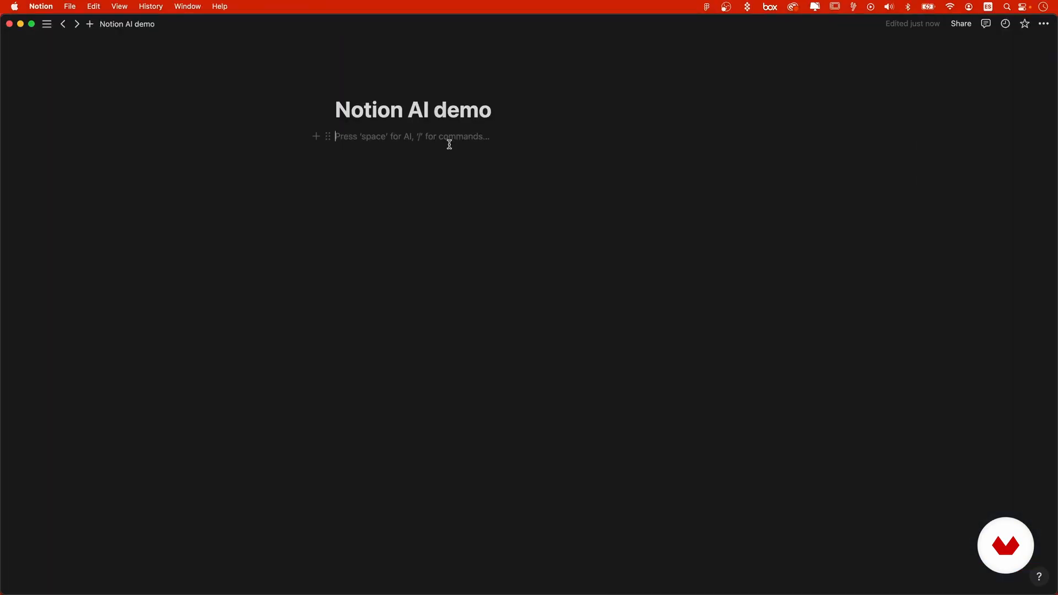
pyautogui.press('super+v')
pyautogui.scroll(-2, 803, 283)
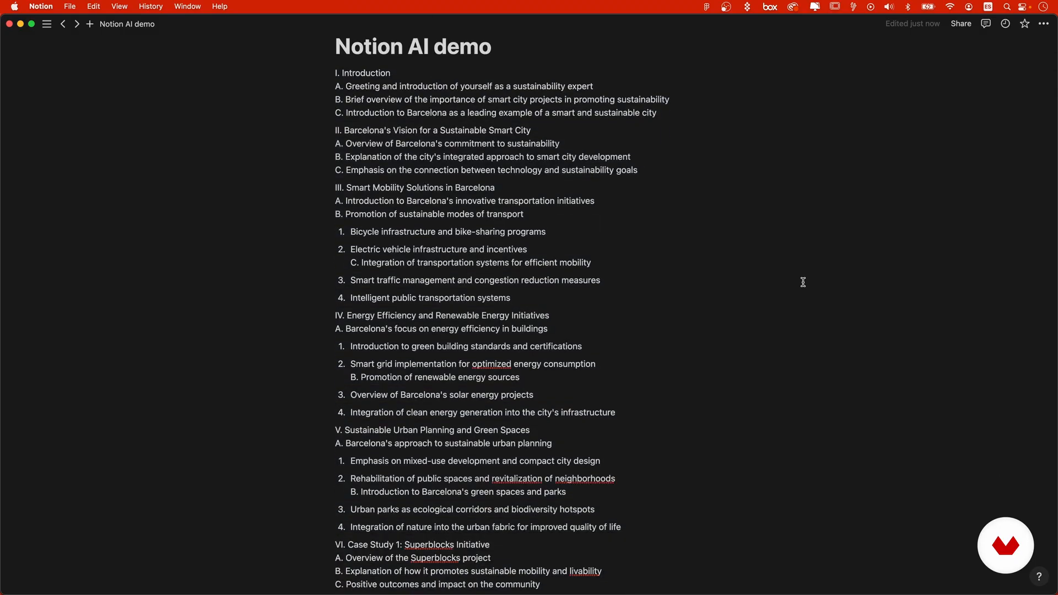
pyautogui.scroll(1, 438, 107)
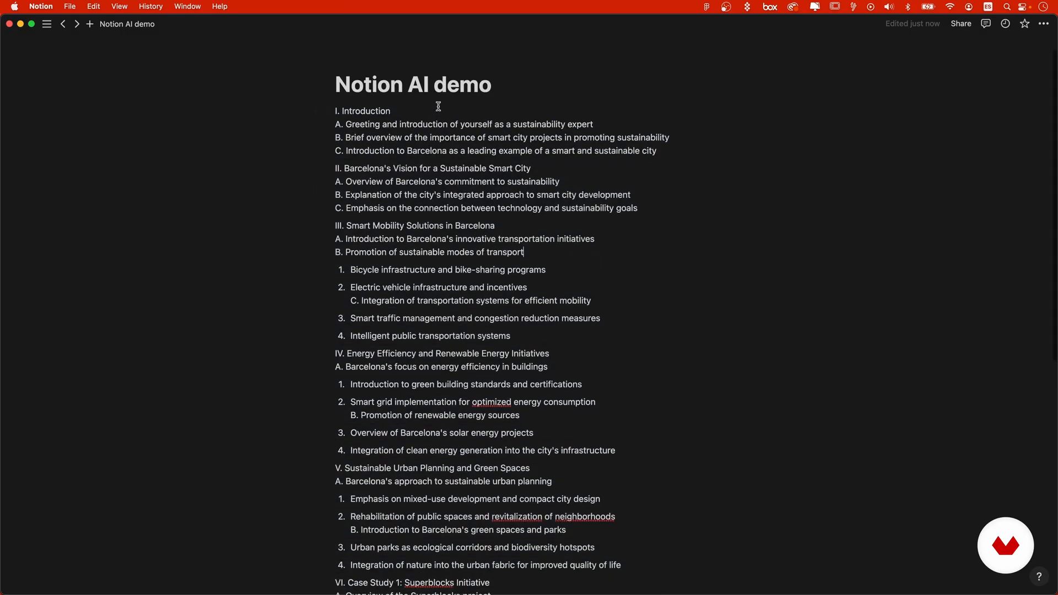
# - Prompt the AI on the I. Introduction section, including points A to C, to "create 5 slides with a script based on the selection"
pyautogui.moveTo(671, 154); pyautogui.dragTo(329, 106)
pyautogui.click(336, 89)
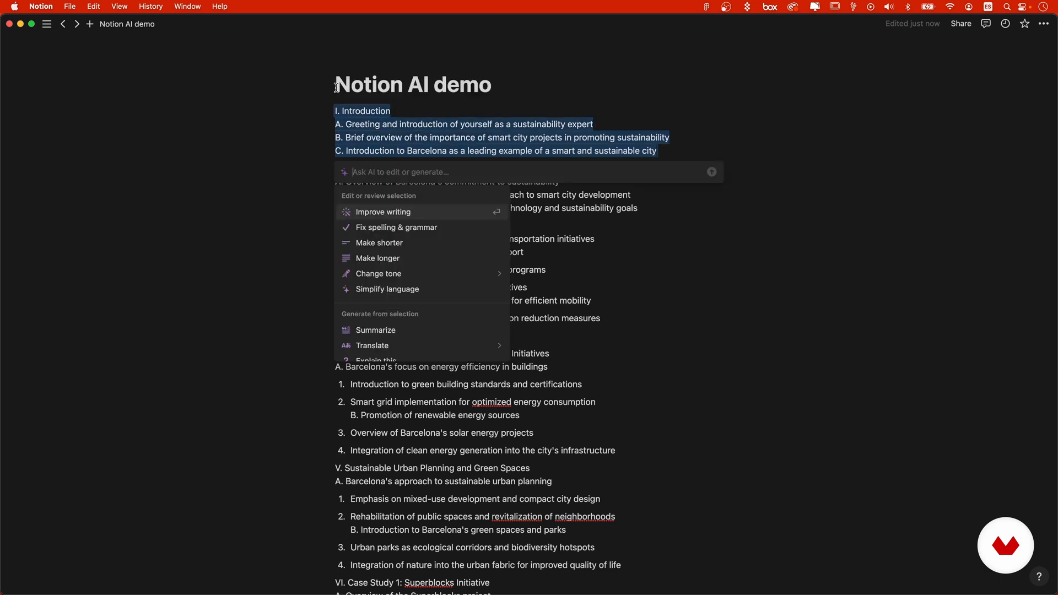
pyautogui.write('create ')
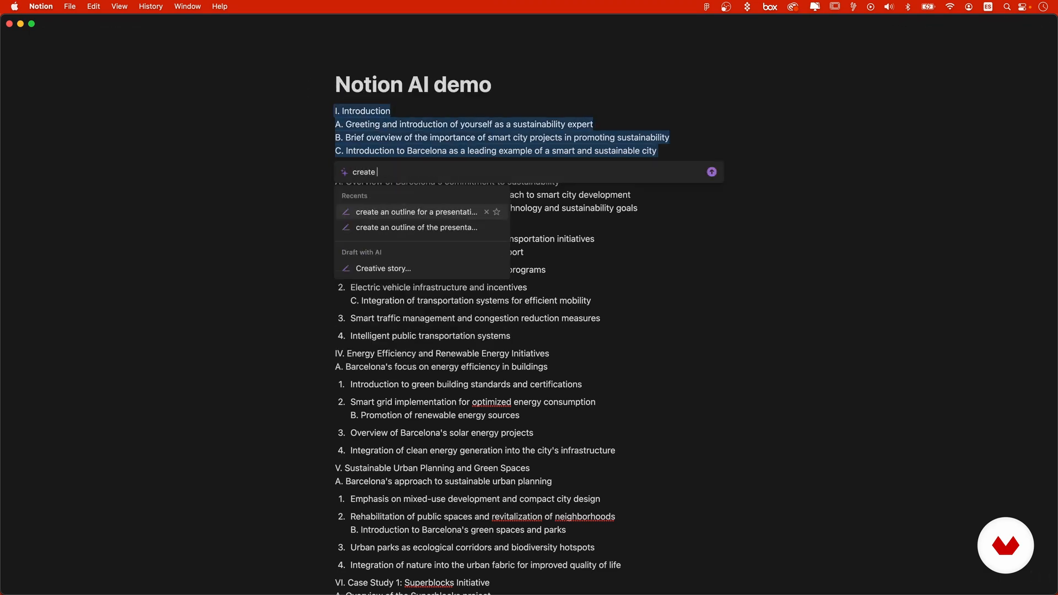
pyautogui.write('5 slides with a script based')
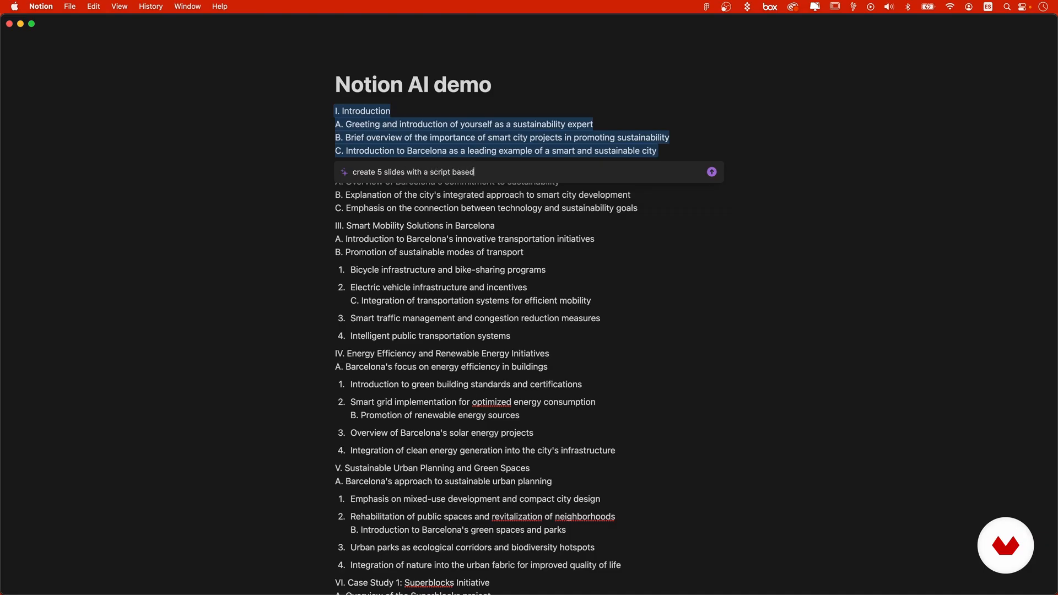
pyautogui.write(' on the selection')
pyautogui.press('Return')
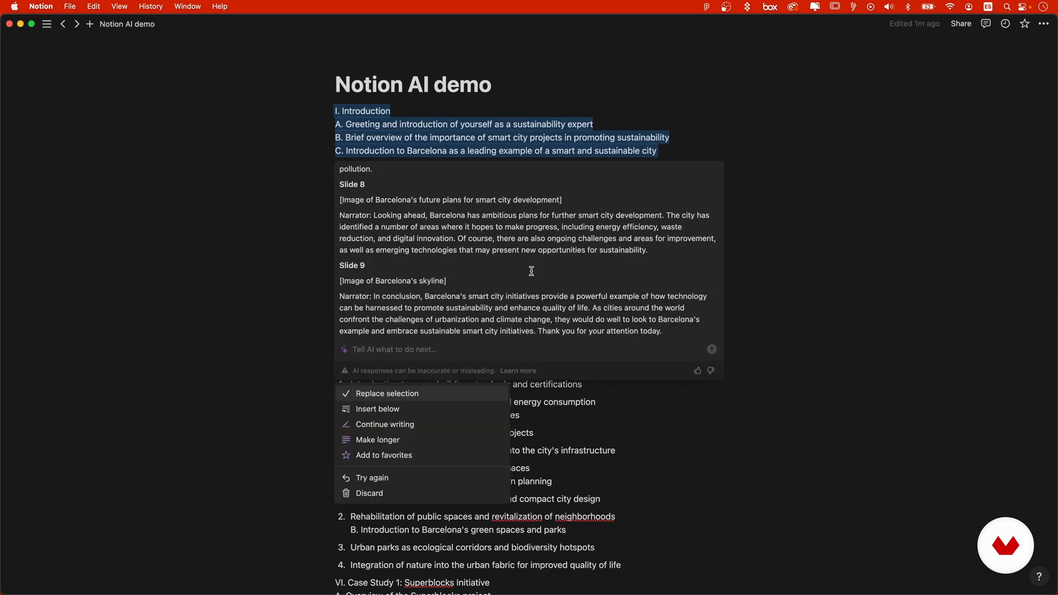
# - Review the AI-generated slide scripts from Slide 1 onward, including the image suggestions and narrator text
pyautogui.scroll(10, 531, 271)
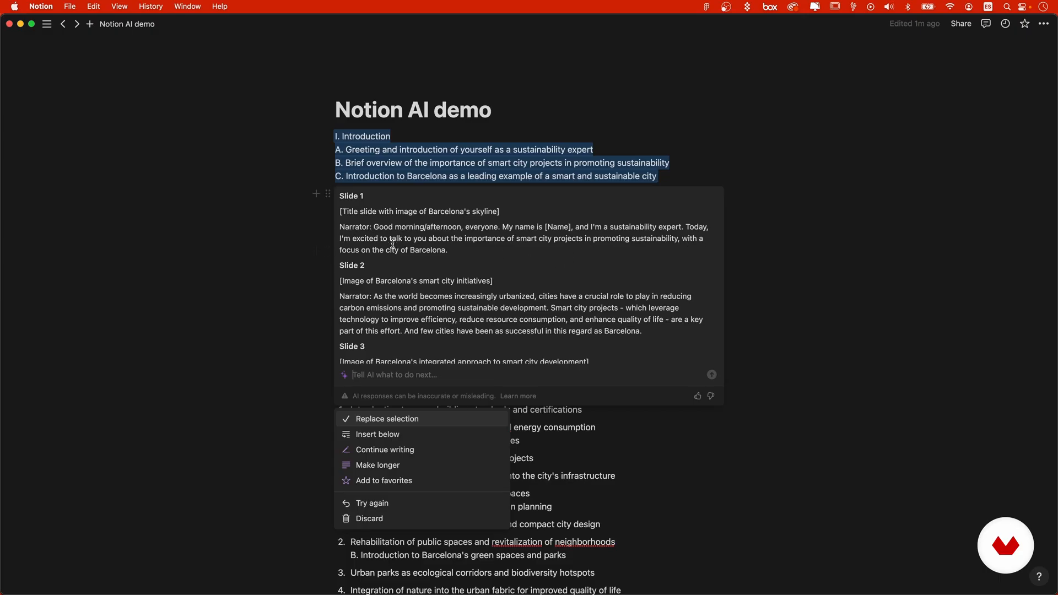
pyautogui.scroll(-2, 497, 249)
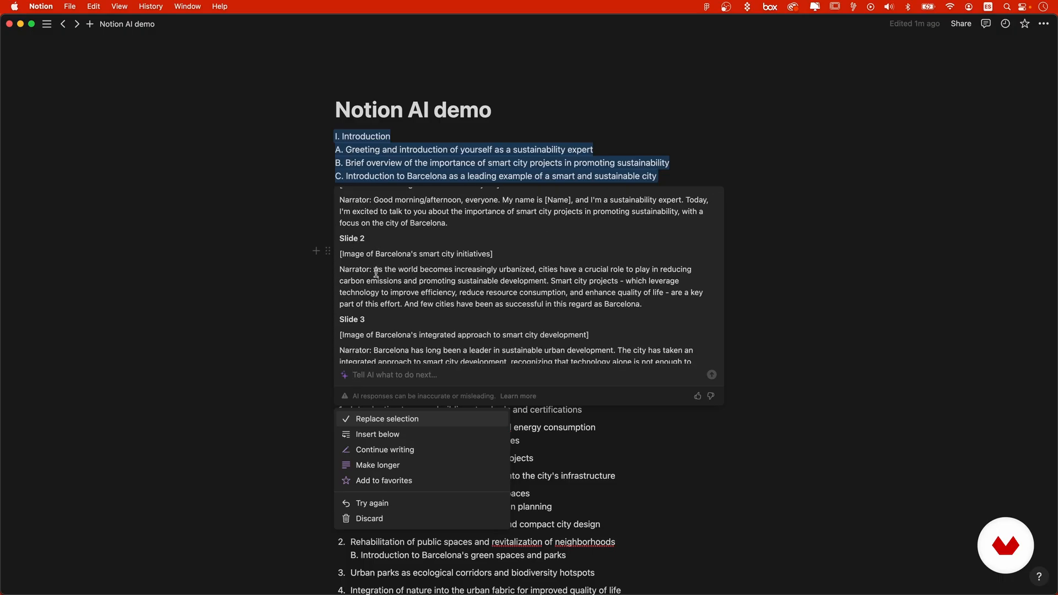
pyautogui.scroll(-5, 533, 267)
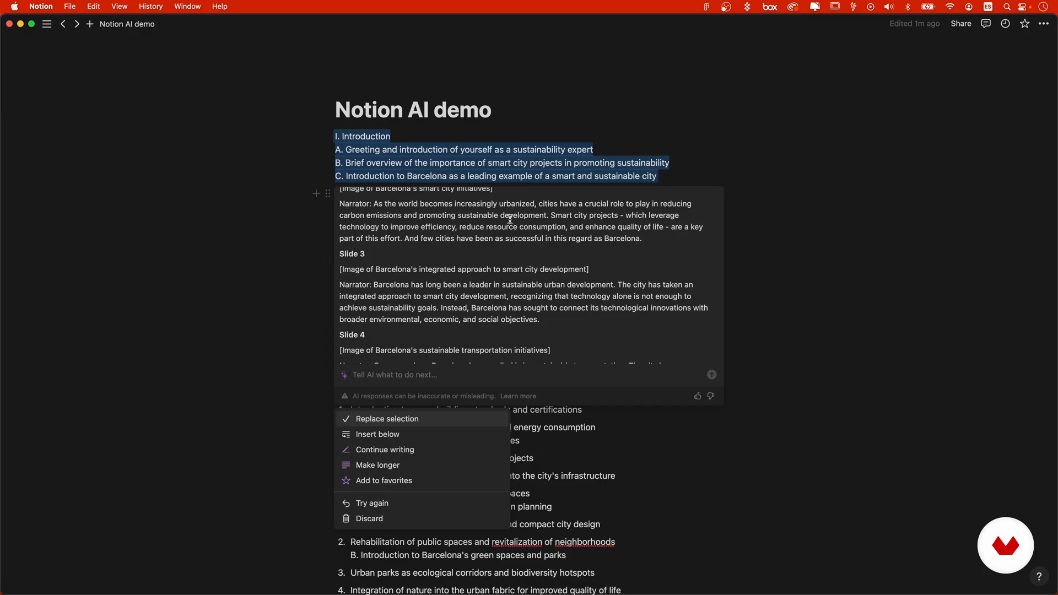
pyautogui.scroll(-3, 510, 219)
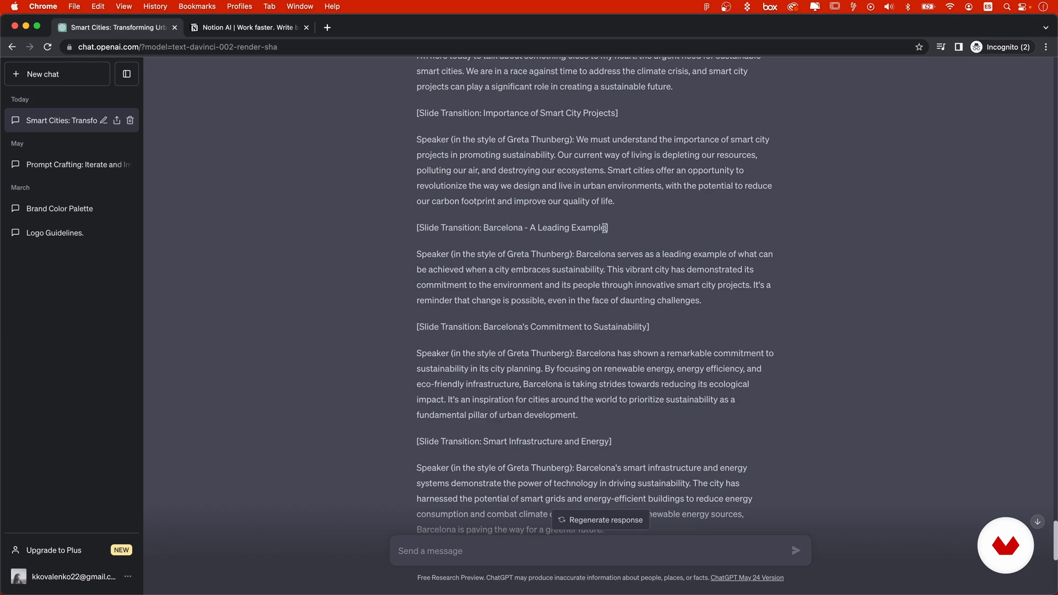
# - Copy the speaker text under "Barcelona - A Leading Example" from ChatGPT, then switch to Notion and paste it below the Notion AI demo title
pyautogui.moveTo(576, 253); pyautogui.dragTo(718, 304)
pyautogui.press('super+c')
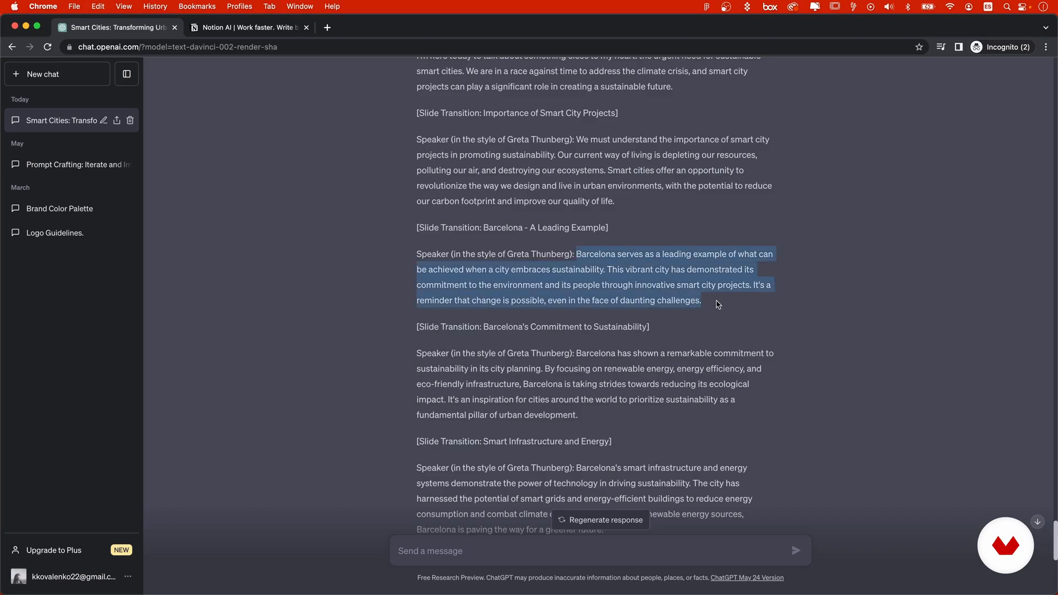
pyautogui.hotkey('ctrl', 'Up')
pyautogui.click(425, 154)
pyautogui.press('super+v')
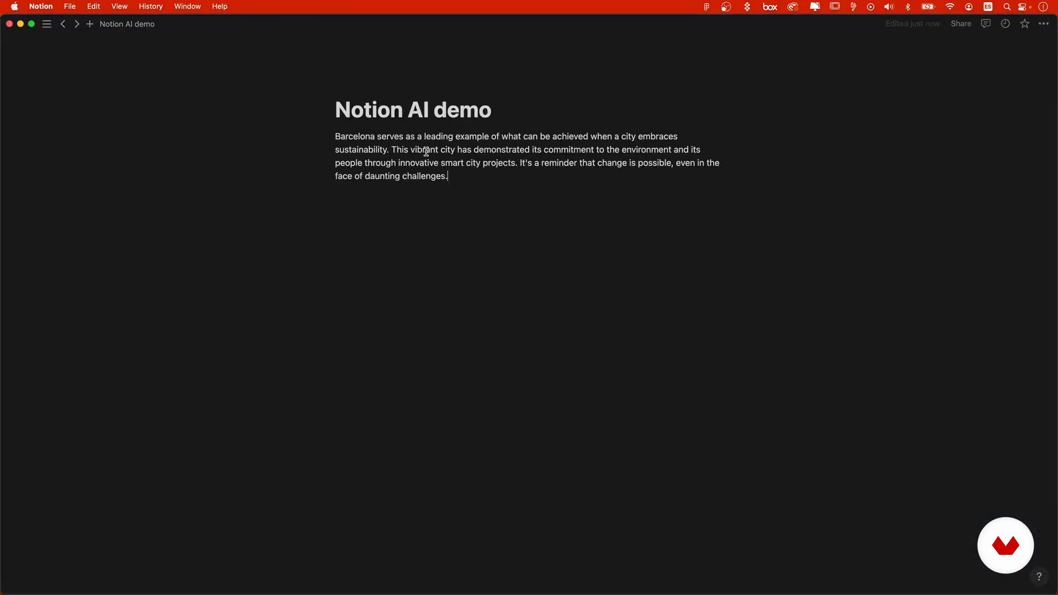
# - Have the AI make the pasted Barcelona paragraph longer and insert the expanded version below the original
pyautogui.moveTo(463, 177); pyautogui.dragTo(334, 136)
pyautogui.click(331, 119)
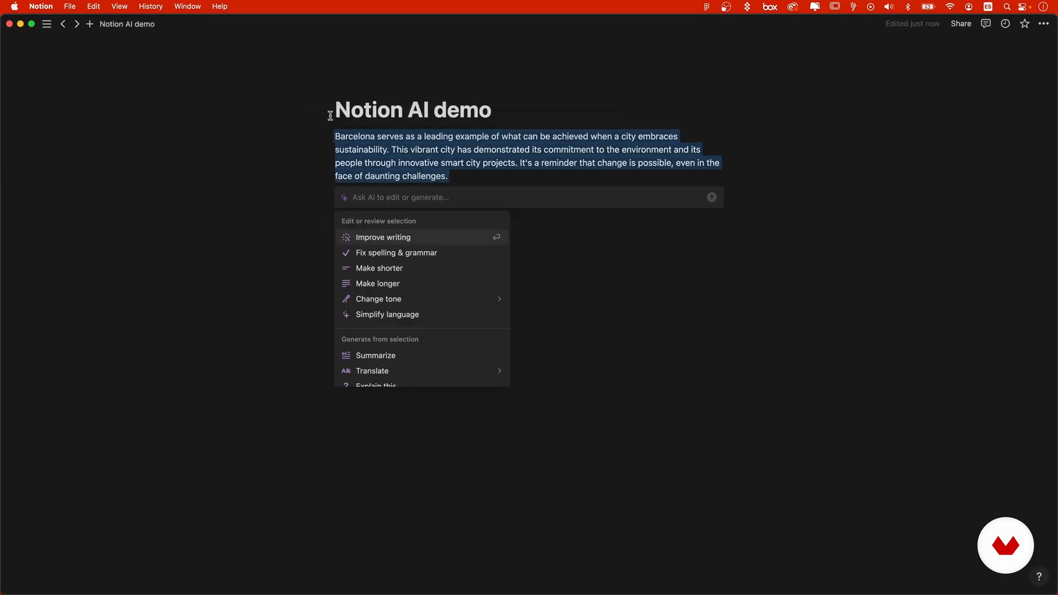
pyautogui.click(425, 284)
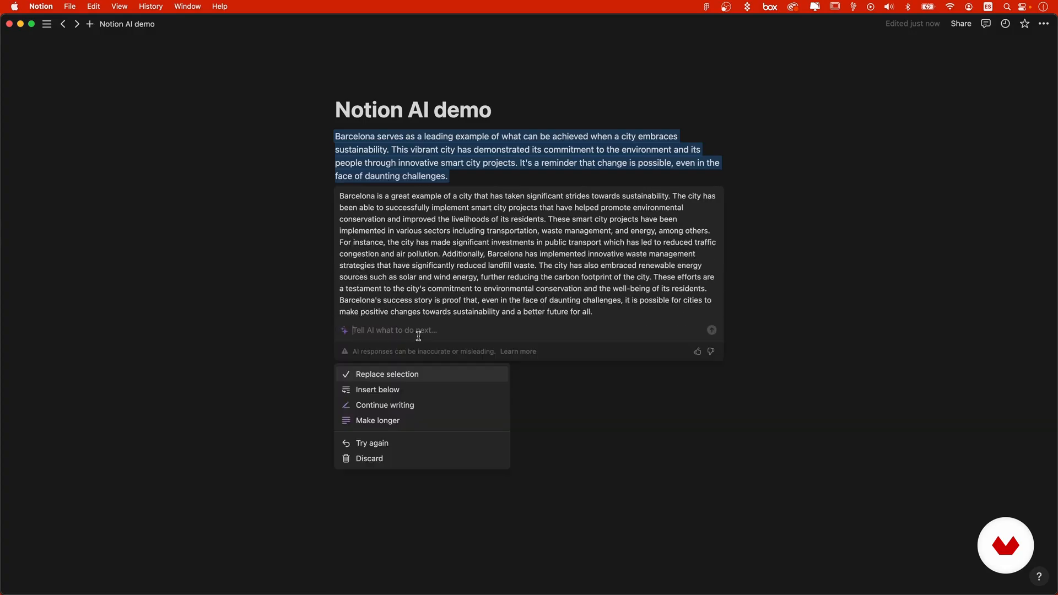
pyautogui.click(405, 389)
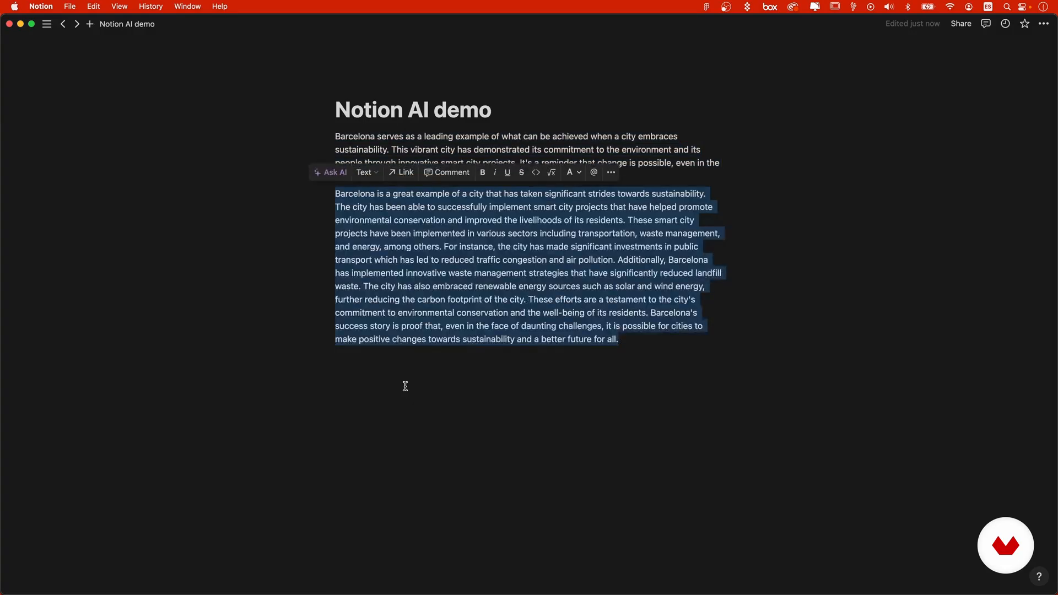
pyautogui.click(680, 340)
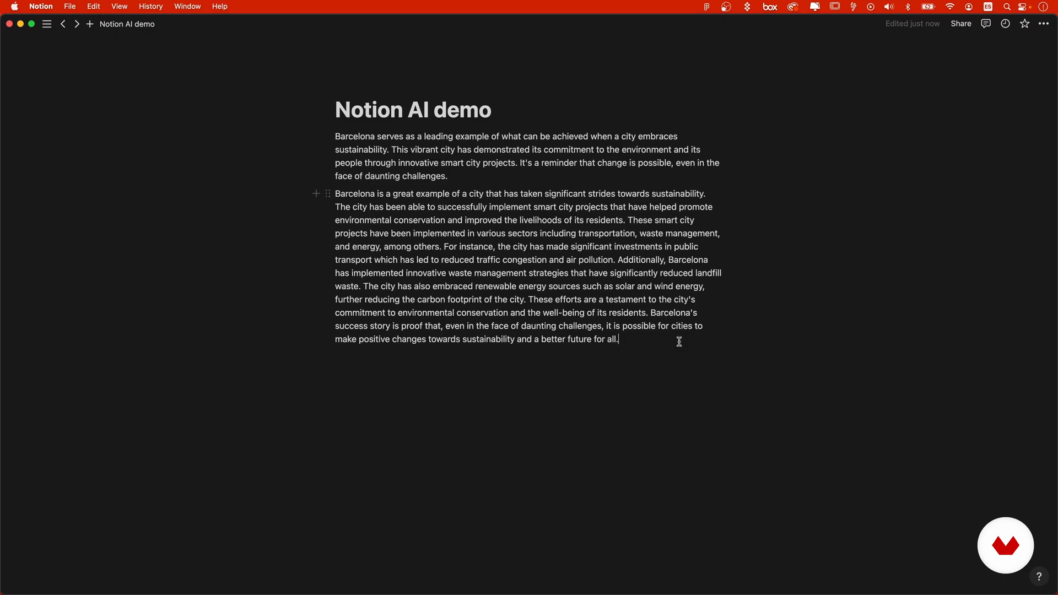